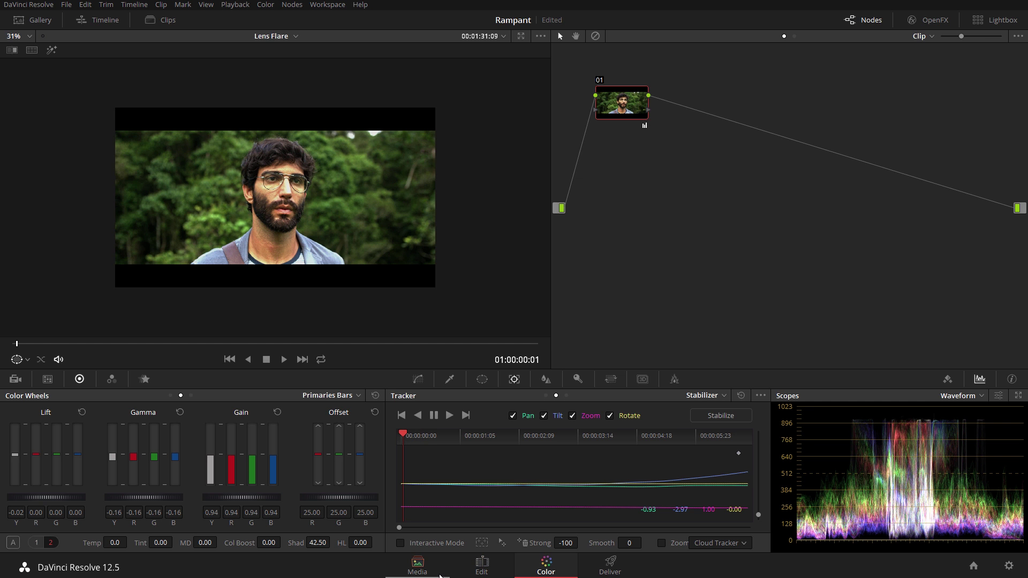
Step: Browse the Studio Flares 4K folder in media storage and preview several clips, ending with Rampant_4K_Studio_Flares_519.mov
left_click(417, 567)
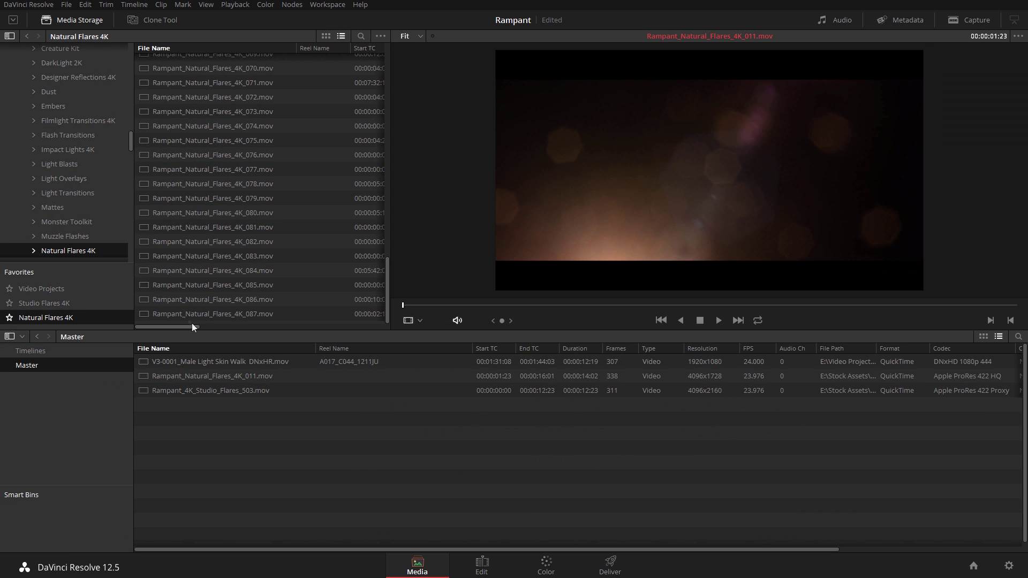
left_click(70, 304)
left_click_drag(387, 48, 390, 322)
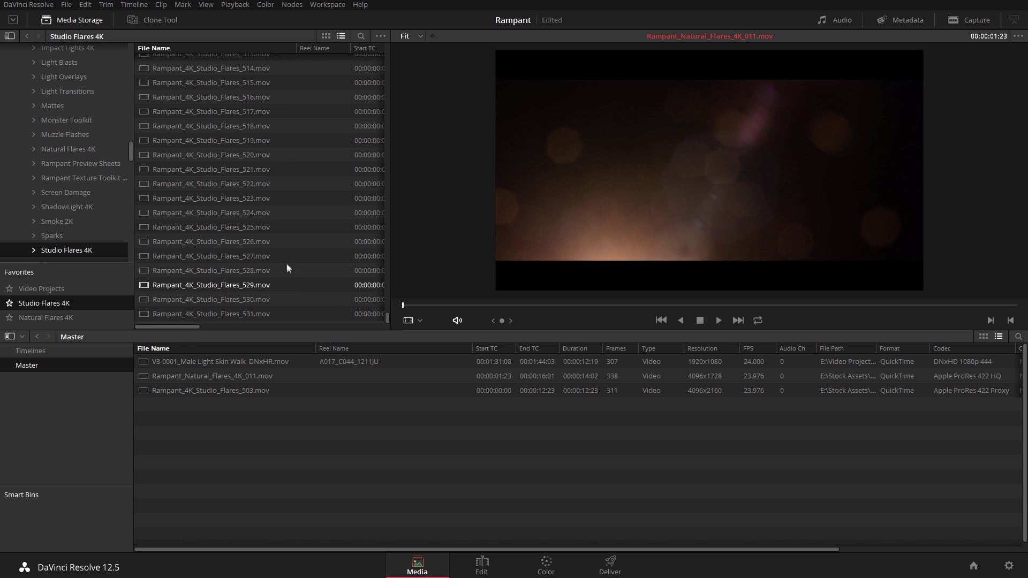
left_click(275, 242)
left_click(265, 201)
left_click(265, 183)
left_click(265, 168)
left_click(267, 155)
left_click(268, 141)
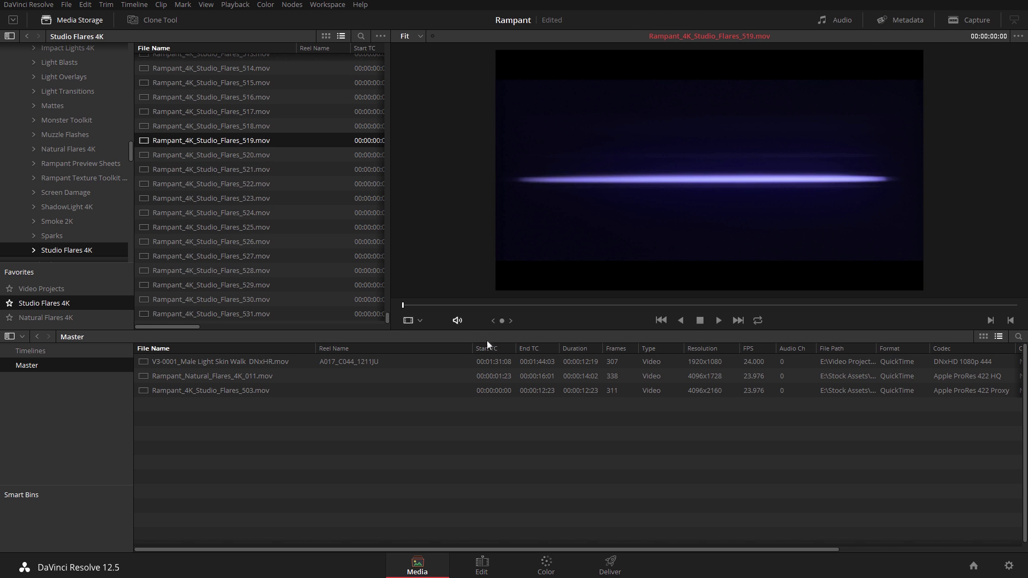
Step: Preview a range of clips in the Natural Flares 4K folder, from Rampant_Natural_Flares_4K_006.mov through Rampant_Natural_Flares_4K_032.mov
left_click(72, 317)
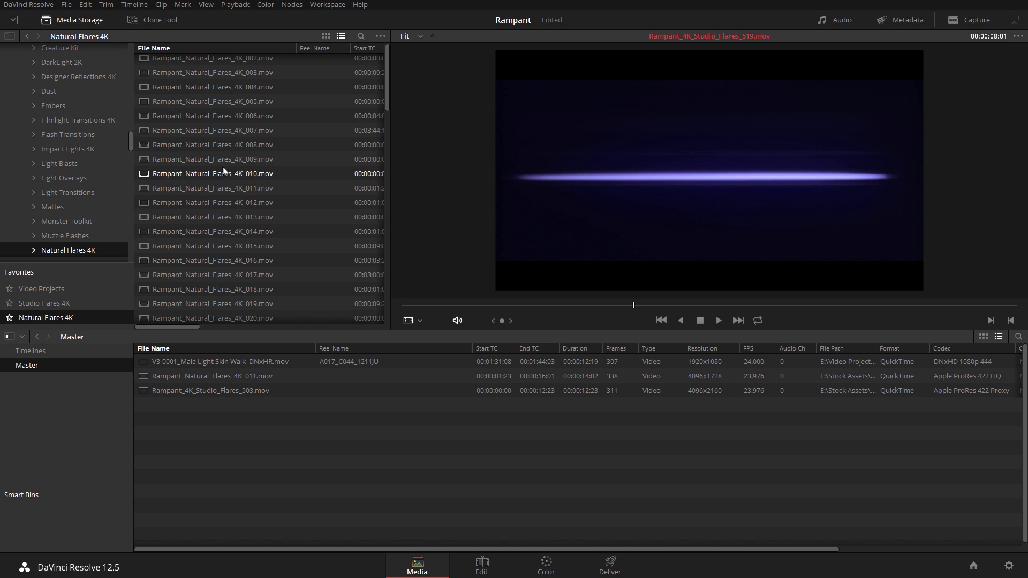
left_click(244, 116)
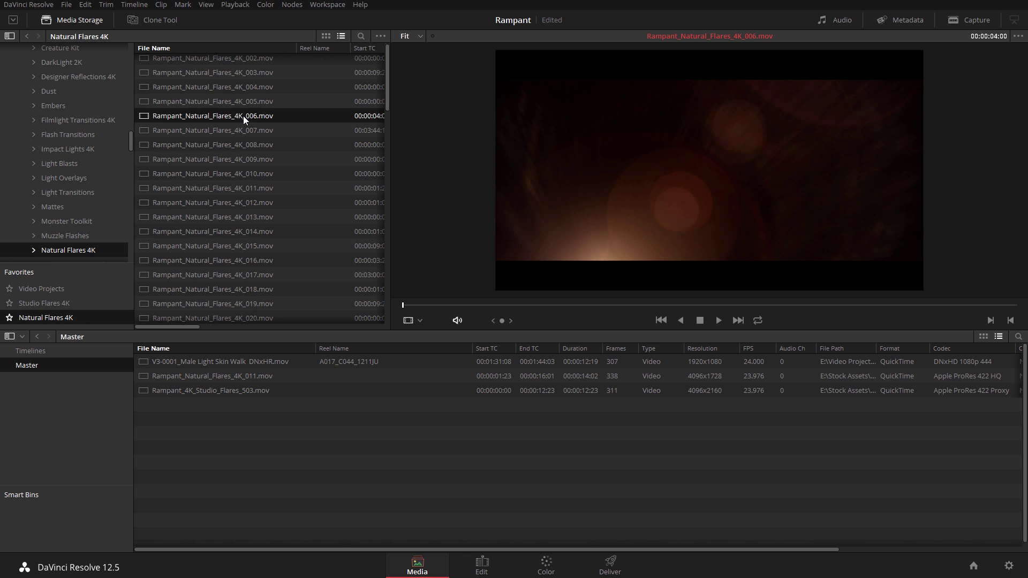
left_click(245, 146)
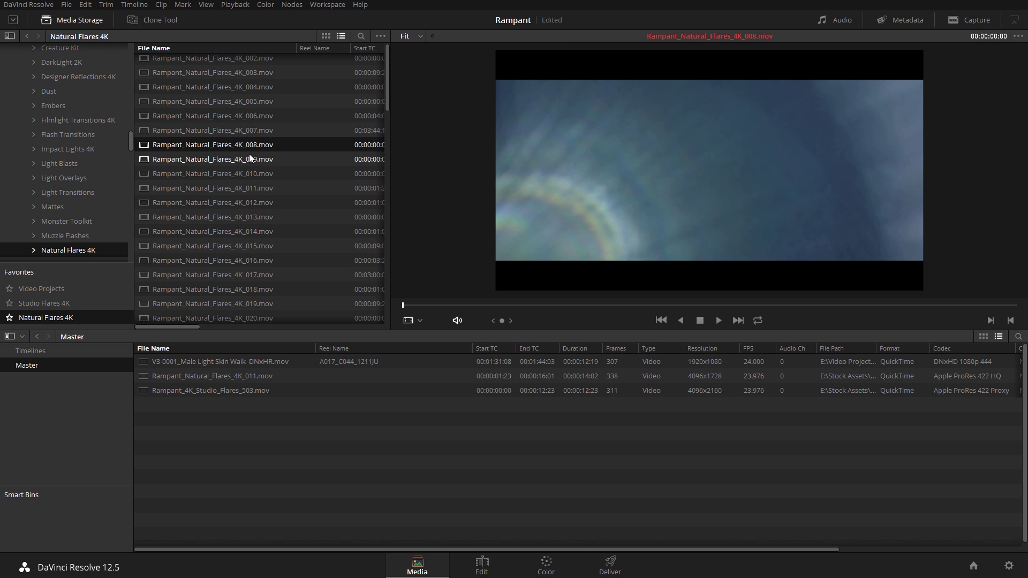
left_click(249, 159)
left_click(246, 260)
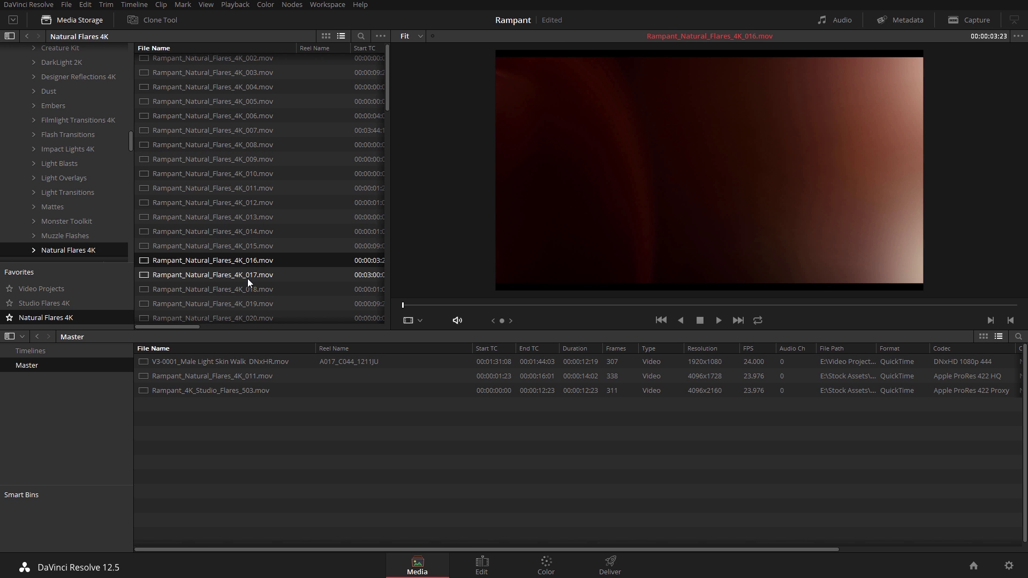
left_click(247, 278)
left_click(249, 288)
scroll(249, 288, "down", 1)
left_click(249, 288)
left_click(255, 278)
left_click(259, 267)
scroll(233, 268, "down", 1)
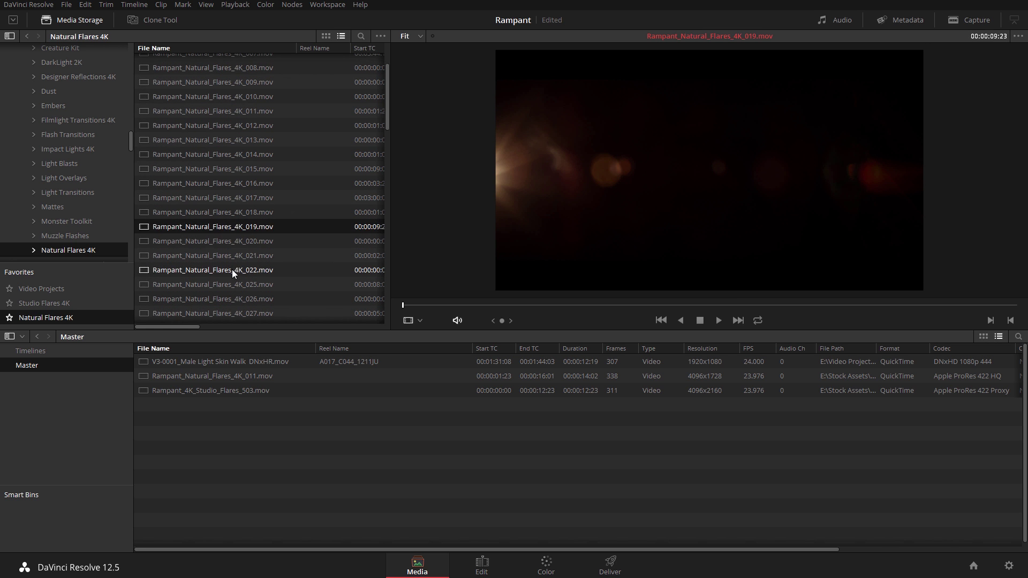
left_click(232, 269)
scroll(273, 268, "down", 1)
left_click(268, 276)
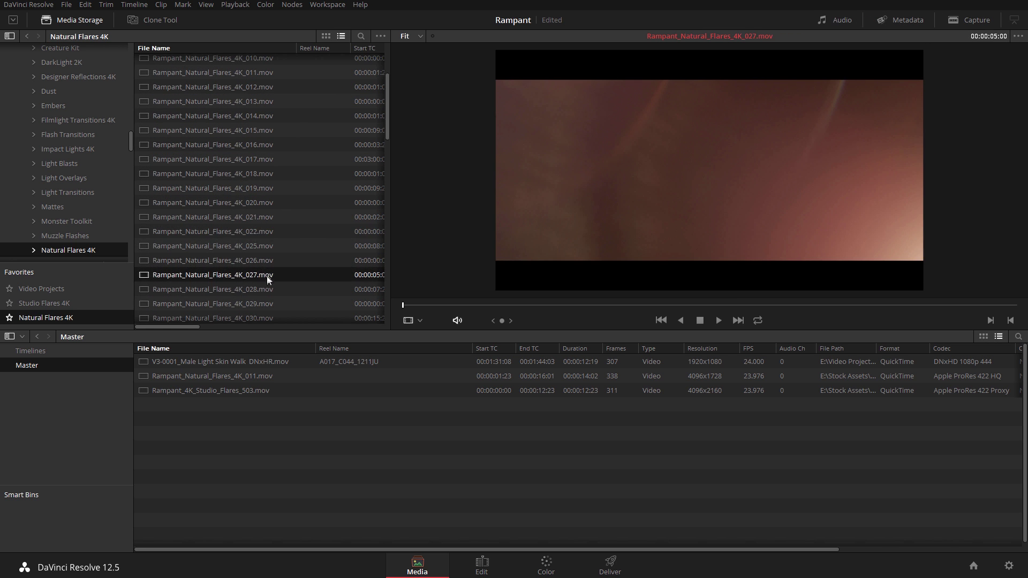
scroll(268, 281, "down", 1)
left_click(264, 291)
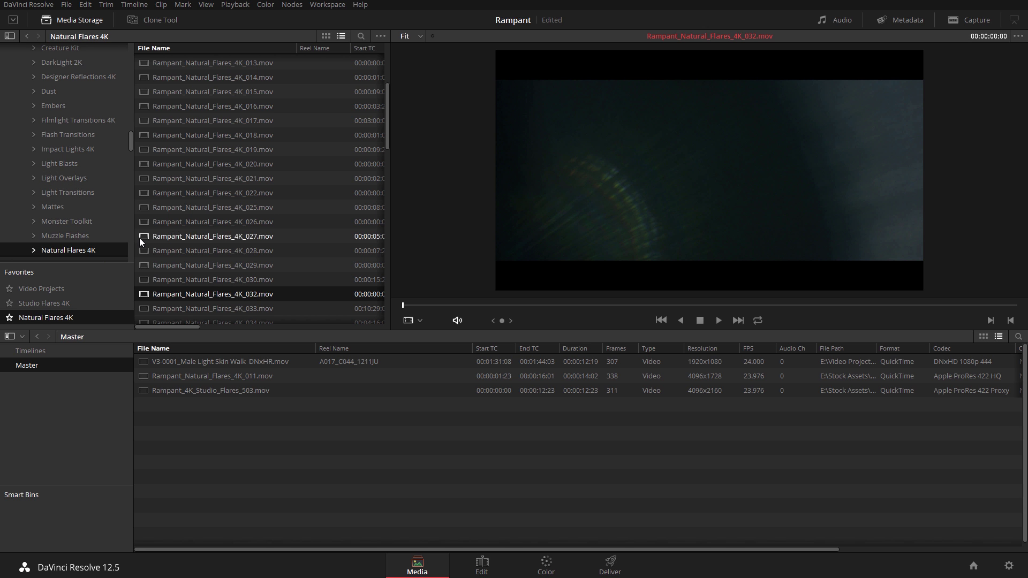
Step: Add Rampant_Natural_Flares_4K_015.mov to the Master bin and remove it from the media pool again
scroll(216, 236, "up", 1)
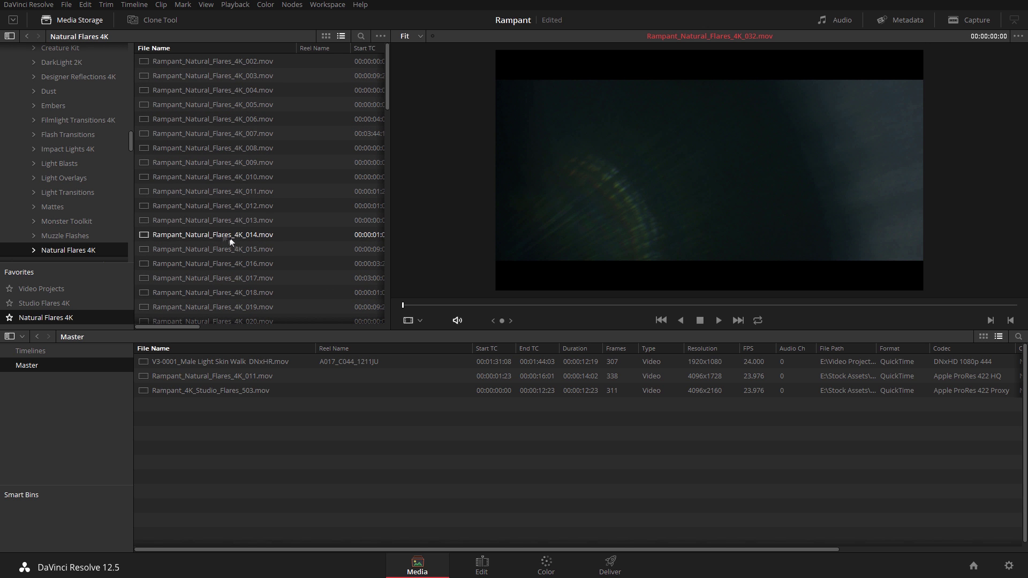
left_click_drag(181, 249, 202, 479)
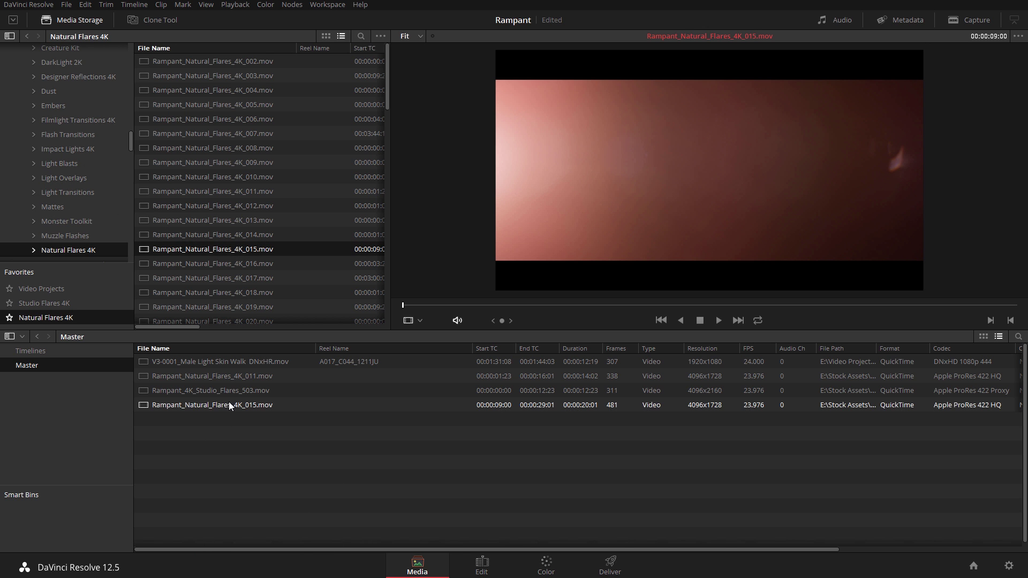
key("Delete")
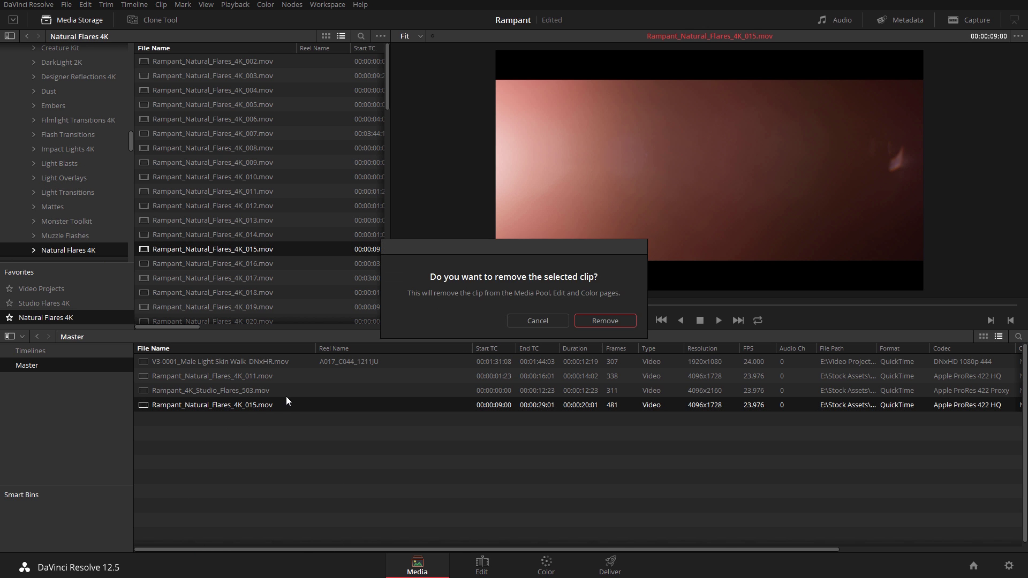
left_click(588, 324)
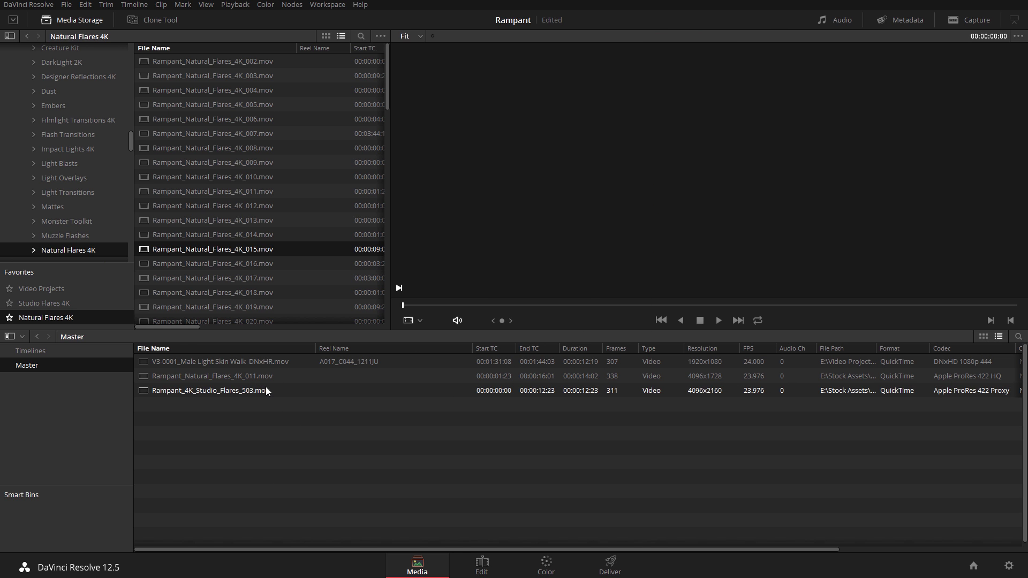
Step: Open the Lens Flare timeline on the Edit page, review the man's shot and return the playhead to the start
left_click(482, 565)
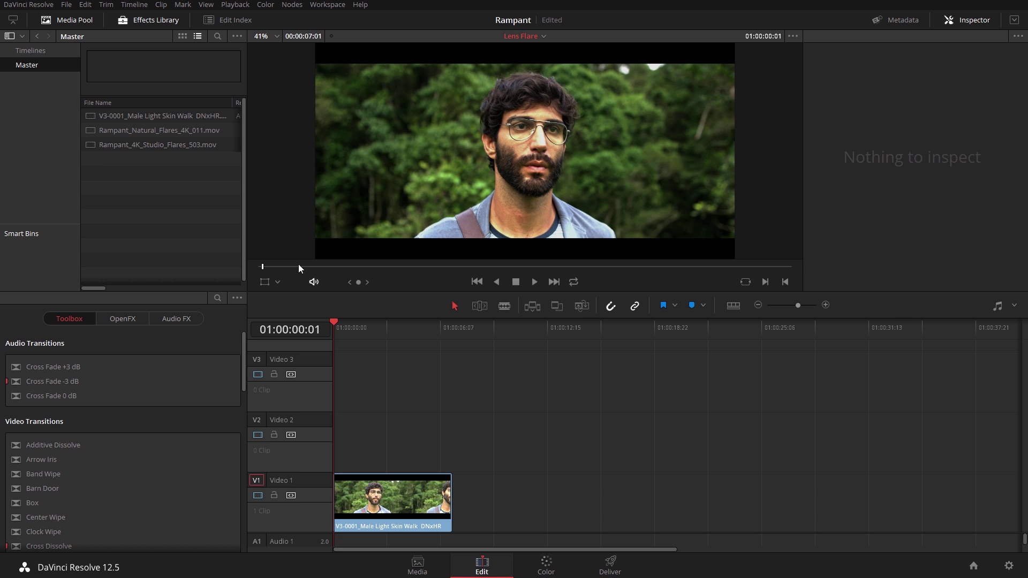
left_click_drag(300, 266, 755, 259)
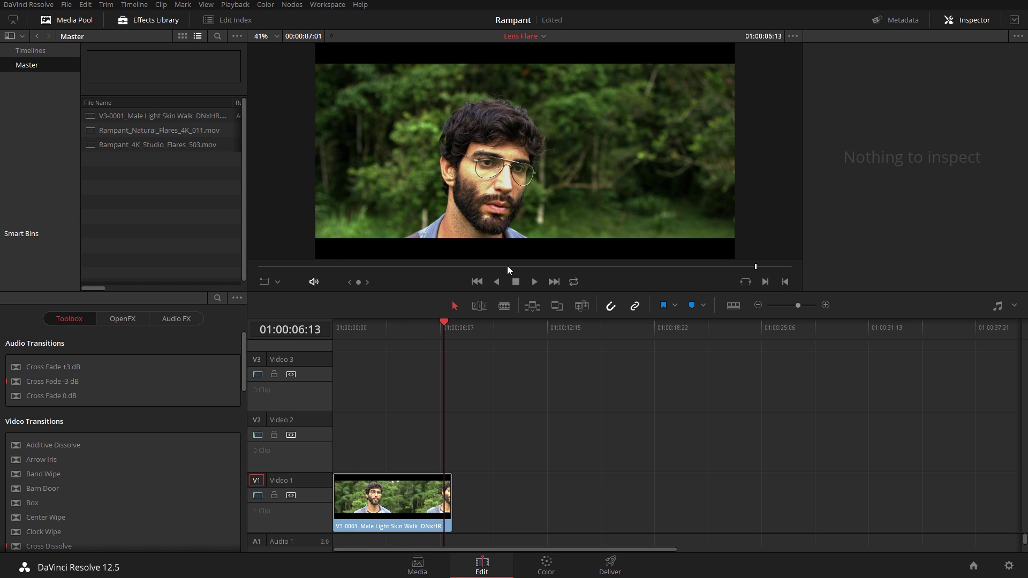
left_click(417, 266)
left_click_drag(382, 267, 262, 252)
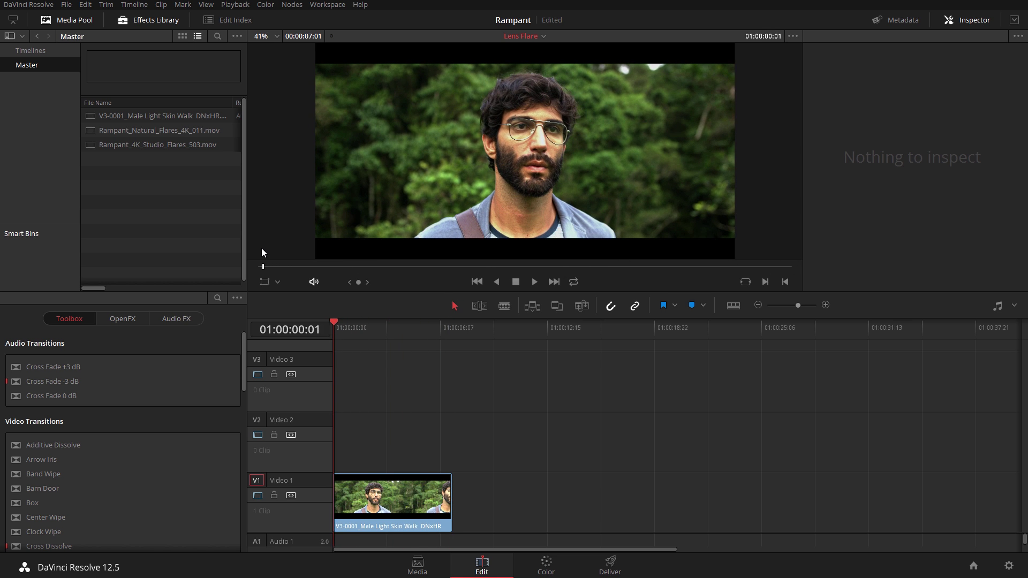
left_click(206, 146)
mouse_move(353, 327)
left_mouse_down()
mouse_move(447, 330)
mouse_move(334, 329)
left_mouse_up()
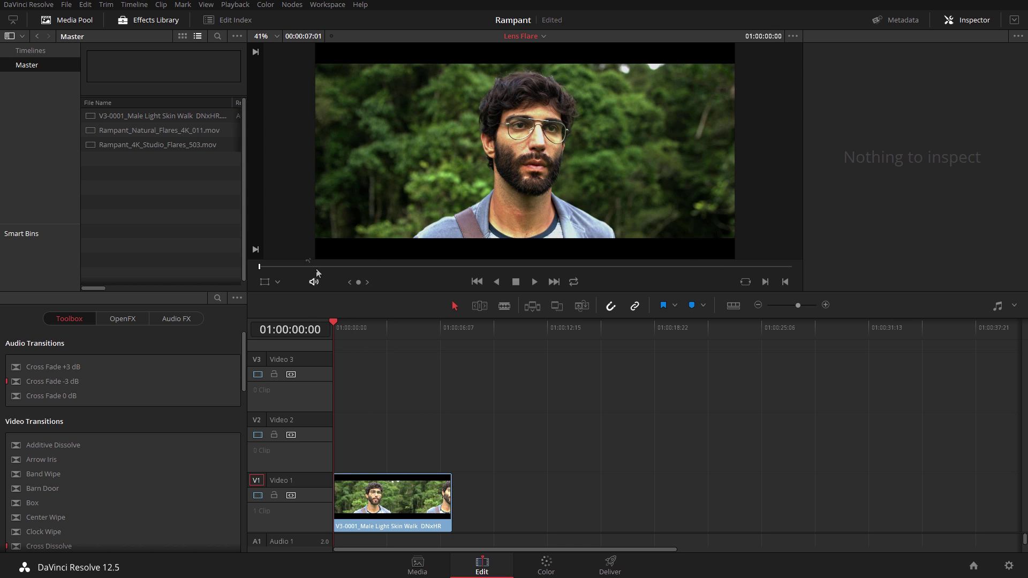
Step: Load Rampant_Natural_Flares_4K_011.mov in the source viewer and scrub through the flare
left_click(190, 146)
left_click(187, 132)
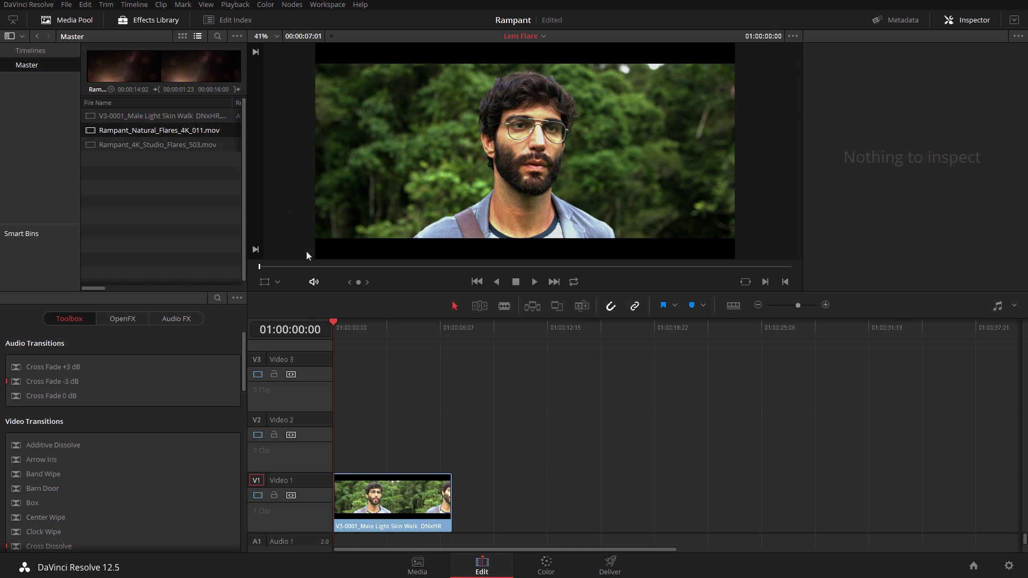
left_click_drag(289, 266, 615, 268)
double_click(162, 130)
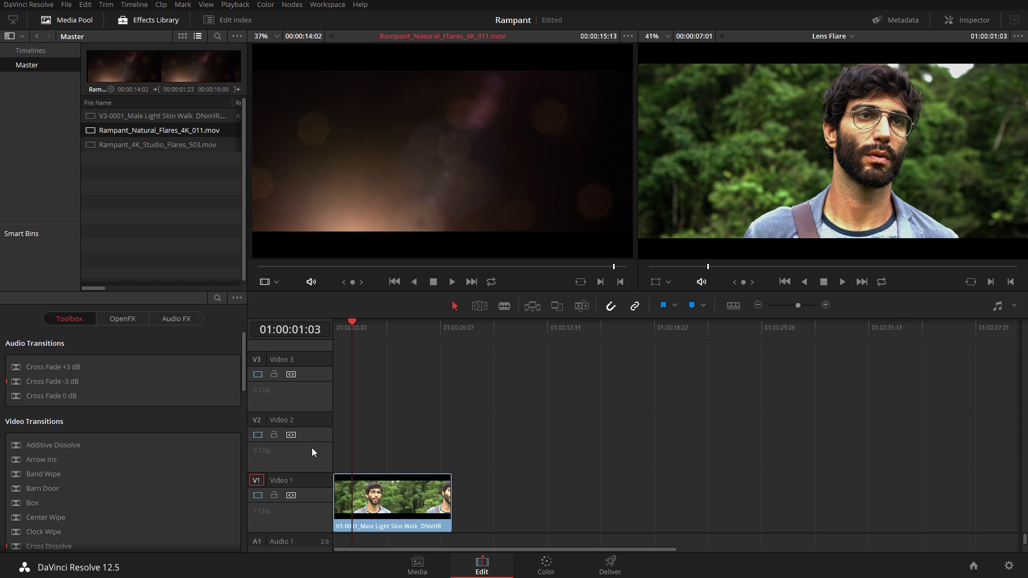
Step: Place Rampant_Natural_Flares_4K_011.mov on Video 2 at the timeline start and trim its end to match the Video 1 clip
left_click_drag(202, 130, 340, 443)
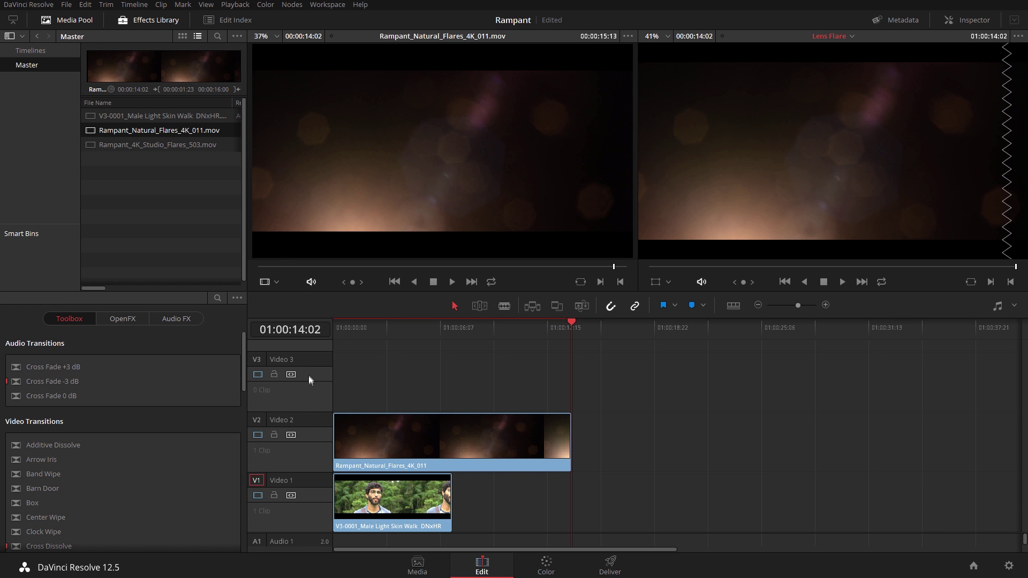
right_click(311, 395)
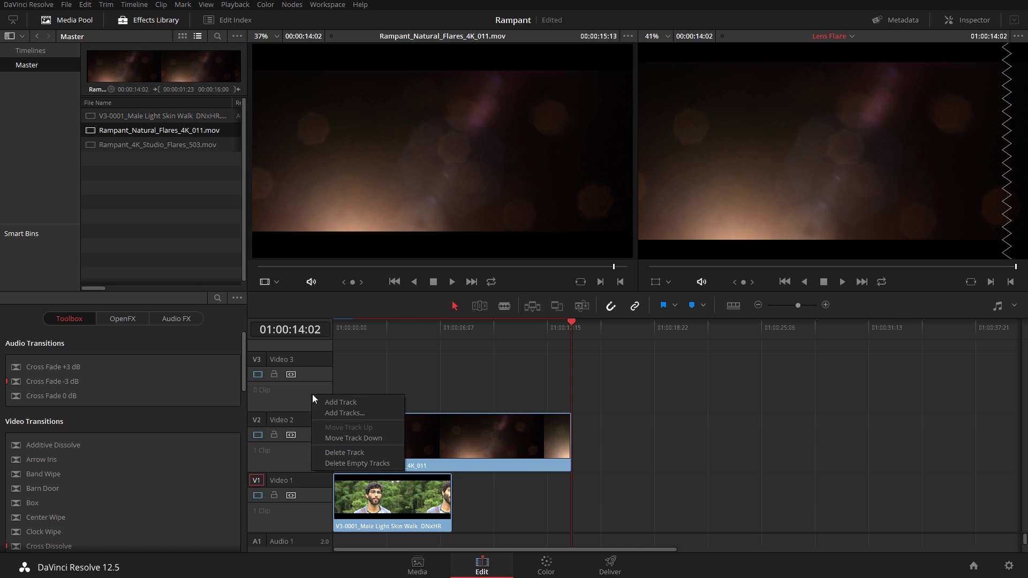
left_click(336, 402)
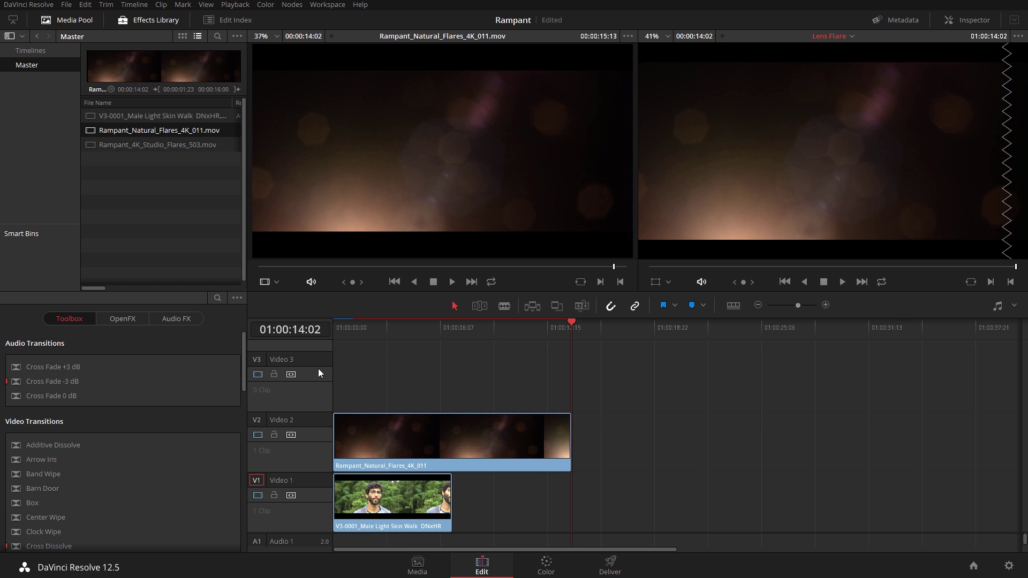
left_click_drag(570, 436, 452, 436)
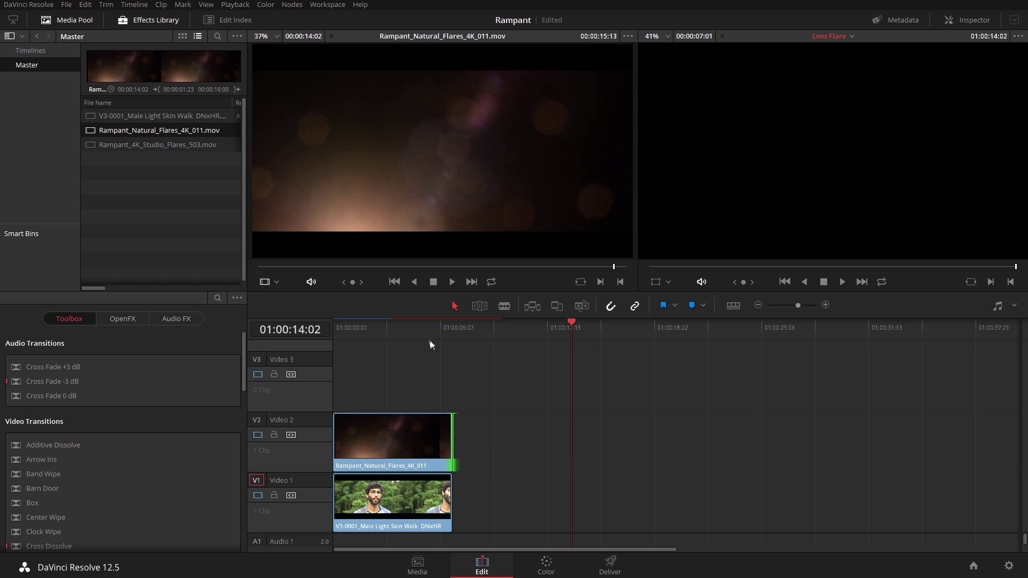
Step: Set the composite mode of the natural flare clip on Video 2 to Screen
mouse_move(342, 332)
left_mouse_down()
mouse_move(423, 335)
mouse_move(359, 333)
left_mouse_up()
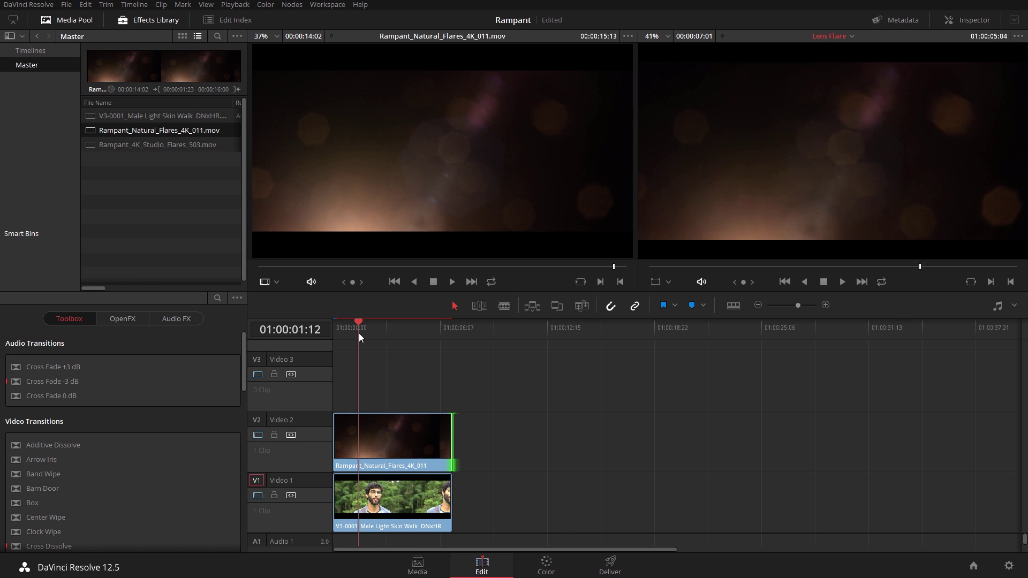
left_click(420, 441)
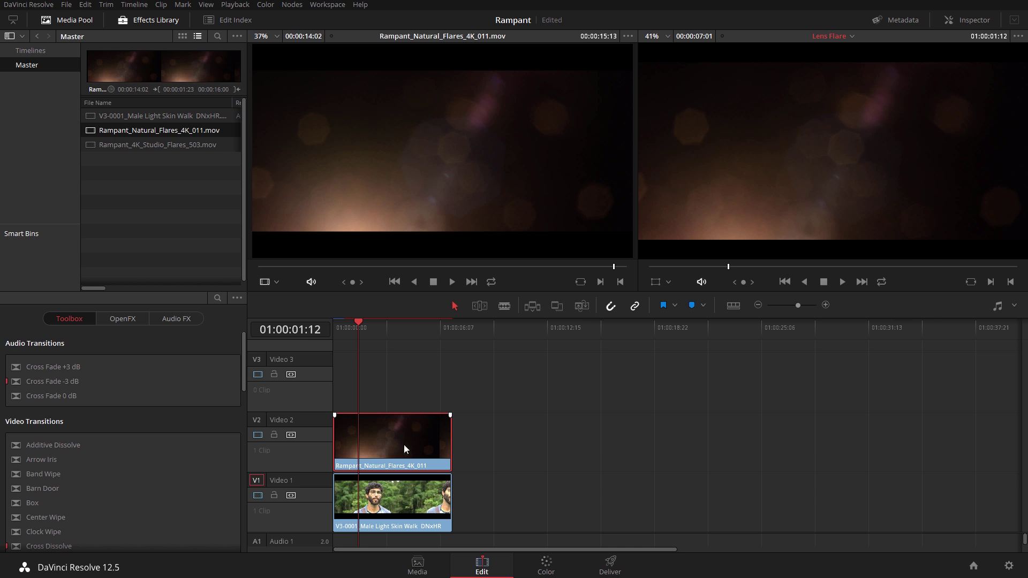
left_click(955, 21)
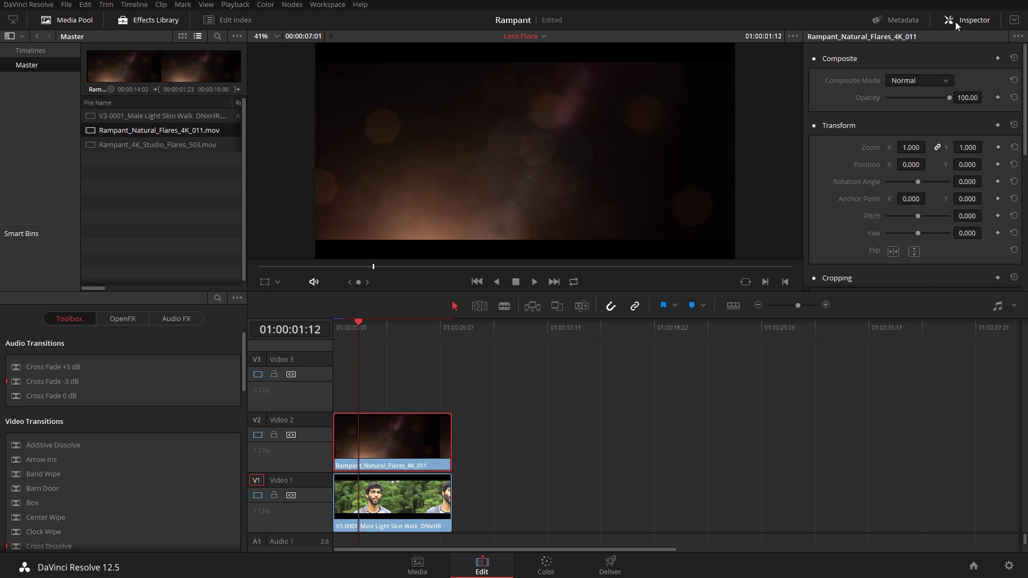
left_click(936, 80)
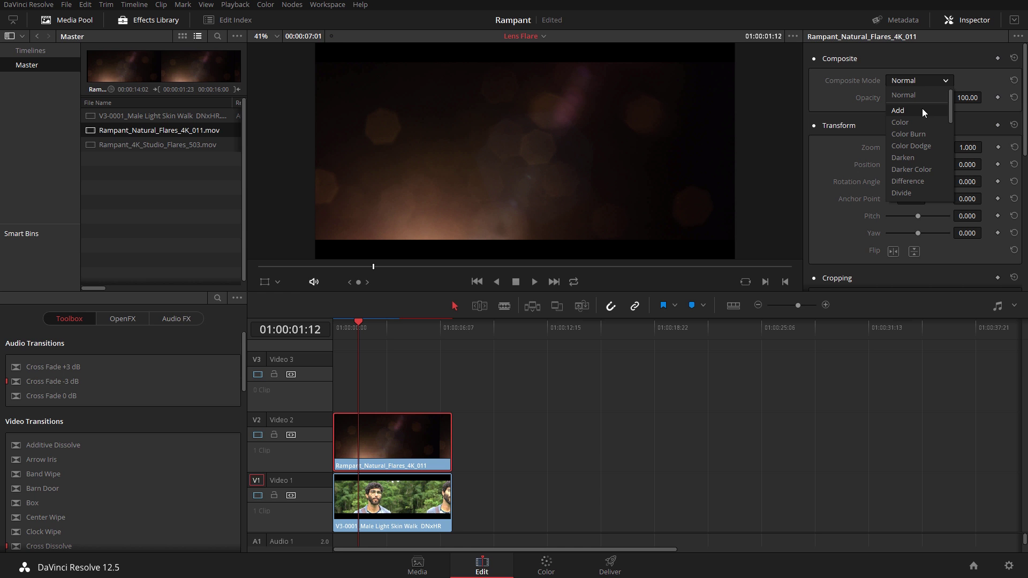
scroll(921, 111, "down", 5)
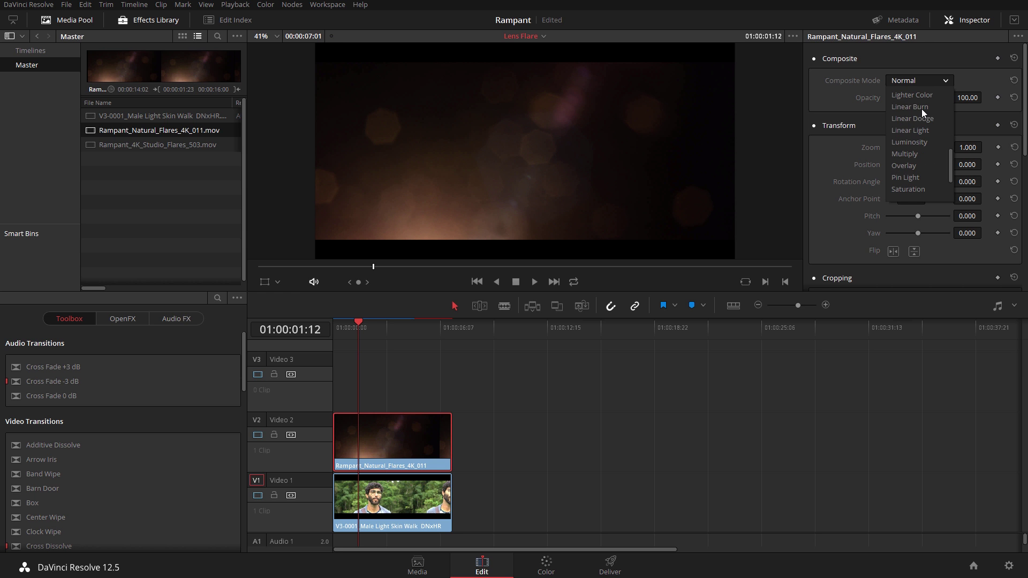
scroll(922, 114, "down", 2)
left_click(915, 160)
Step: Review the blended flare over the footage and flip the flare clip vertically
left_click(393, 326)
left_click(403, 326)
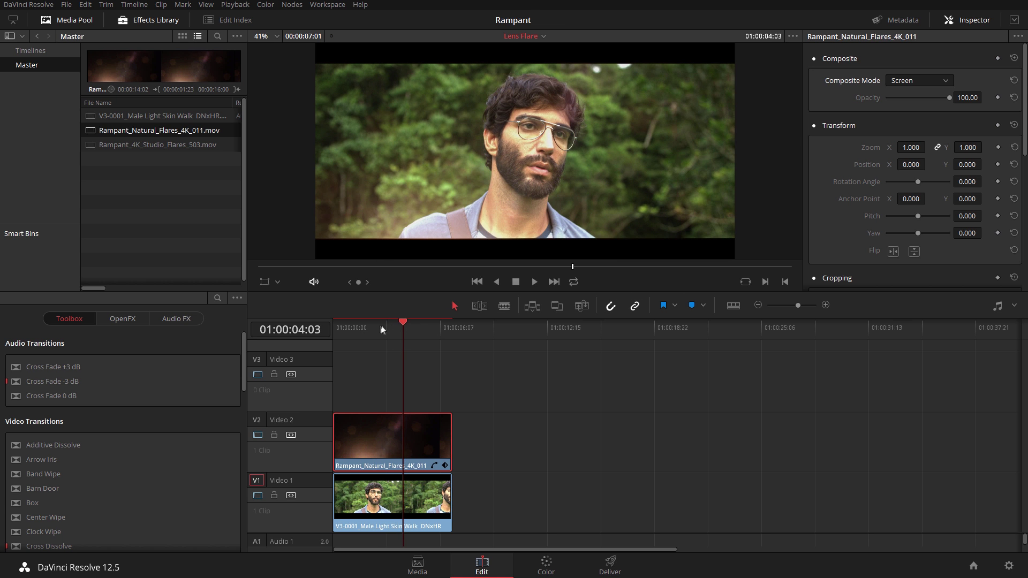
left_click_drag(351, 329, 386, 332)
left_click(408, 327)
left_click_drag(422, 326, 355, 329)
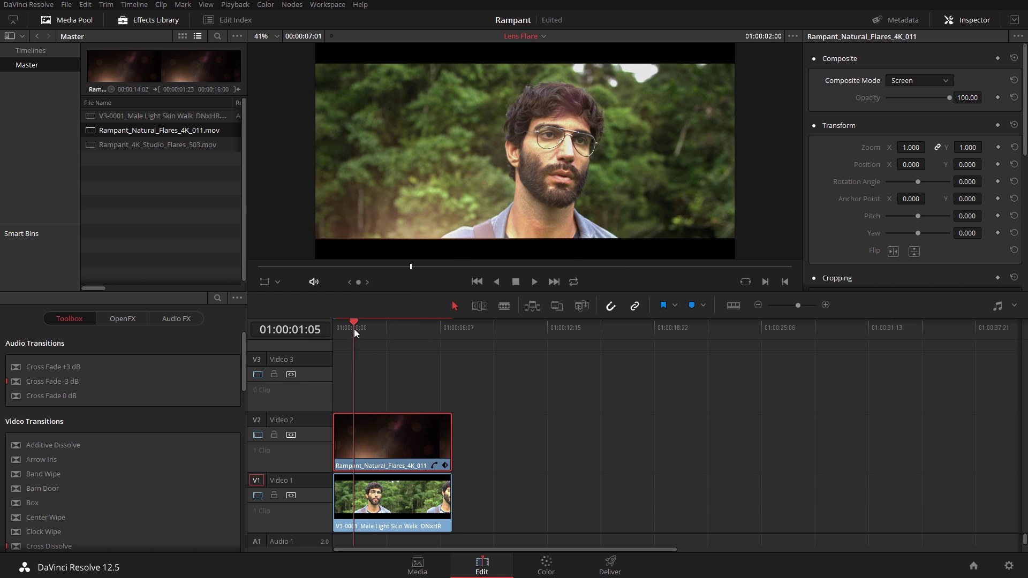
left_click(914, 253)
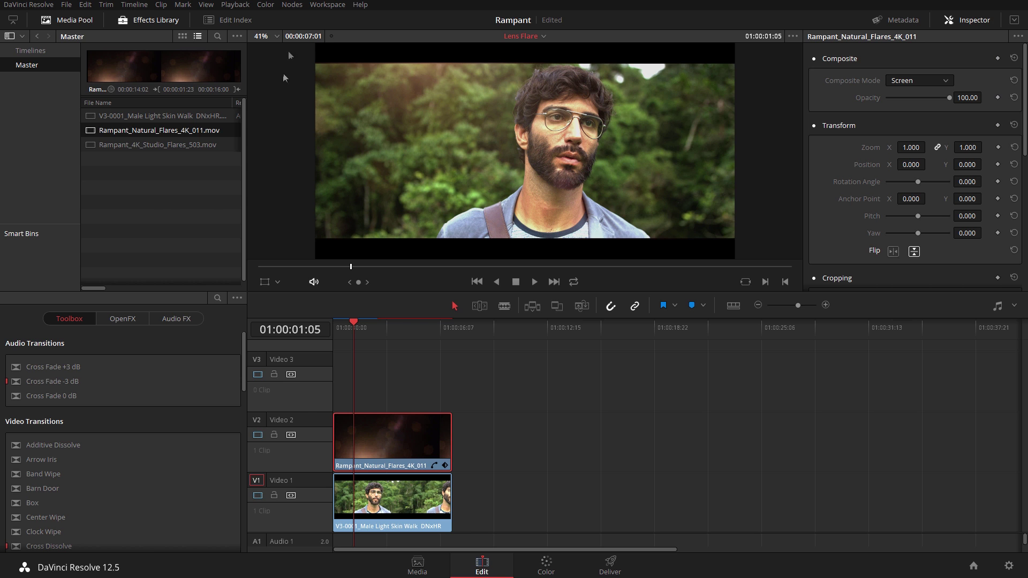
Step: Set the timeline's output blanking to 2.35 and review the composited shot
left_click(133, 5)
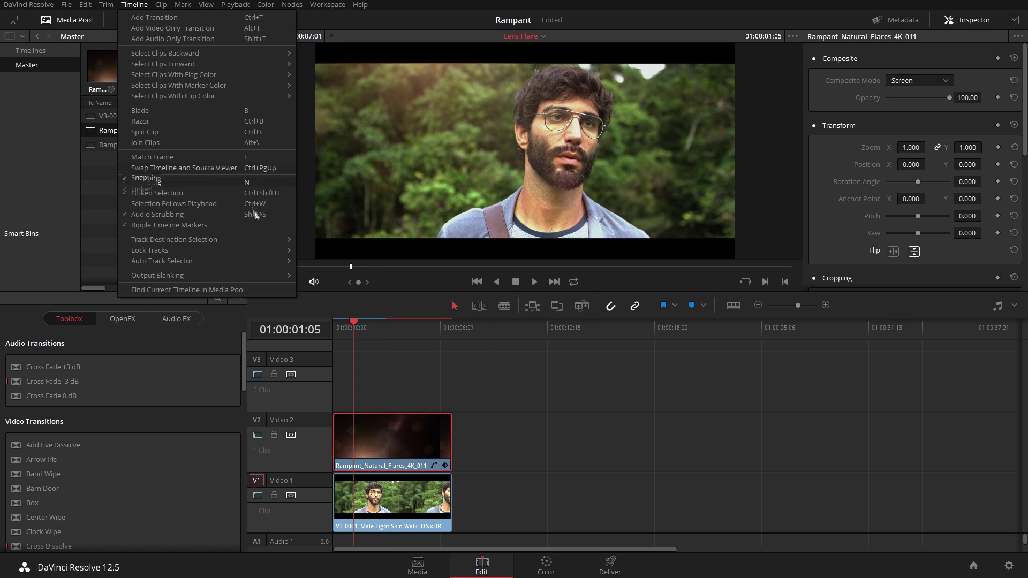
mouse_move(267, 278)
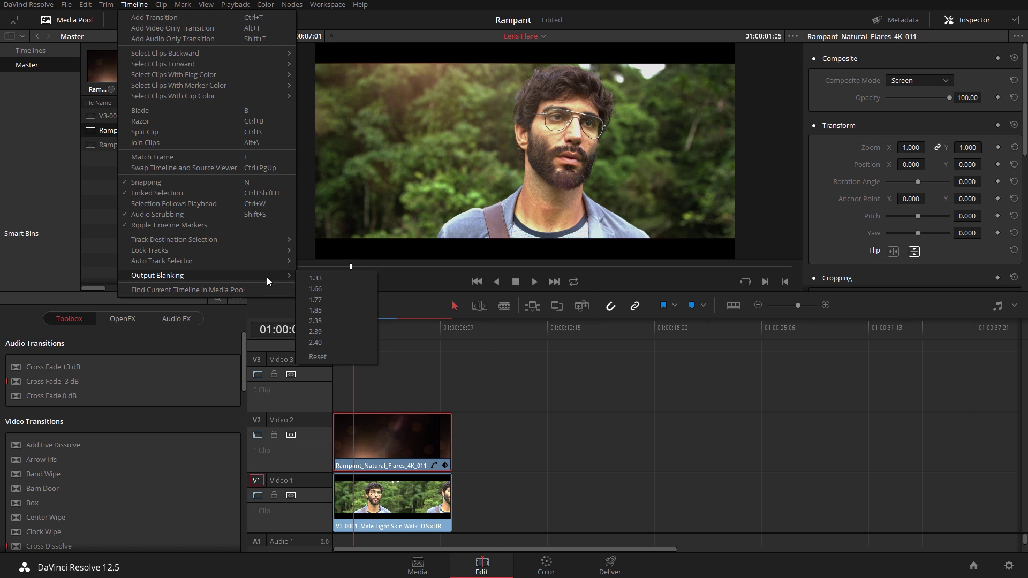
left_click(338, 322)
left_click(442, 326)
left_click_drag(442, 326, 344, 331)
Step: Place Rampant_4K_Studio_Flares_503.mov on Video 3 at the timeline start and scrub through it to 01:00:01:23
double_click(196, 145)
mouse_move(274, 269)
left_mouse_down()
mouse_move(513, 278)
mouse_move(602, 268)
mouse_move(265, 257)
mouse_move(261, 266)
left_mouse_up()
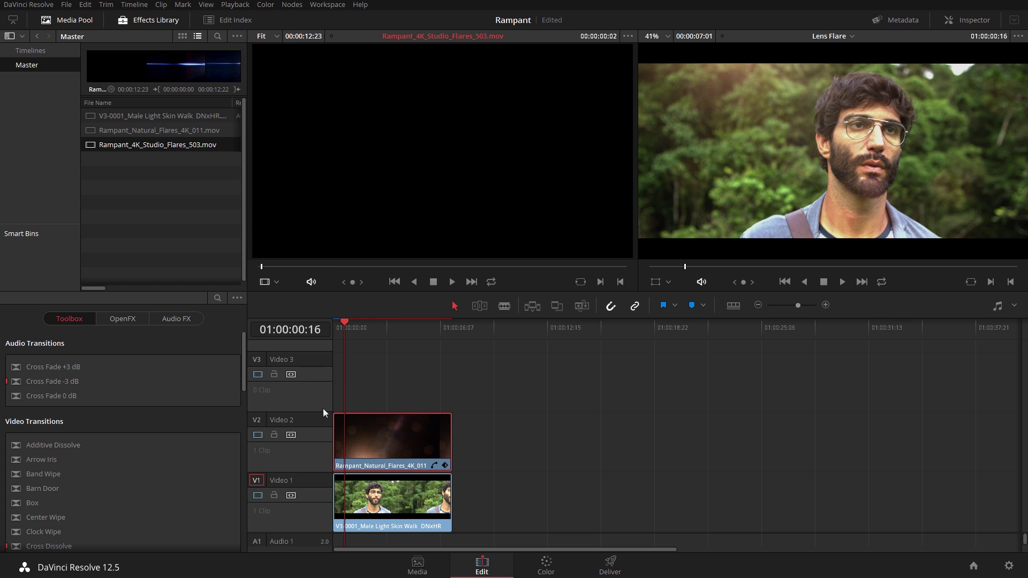
left_click_drag(155, 154, 335, 374)
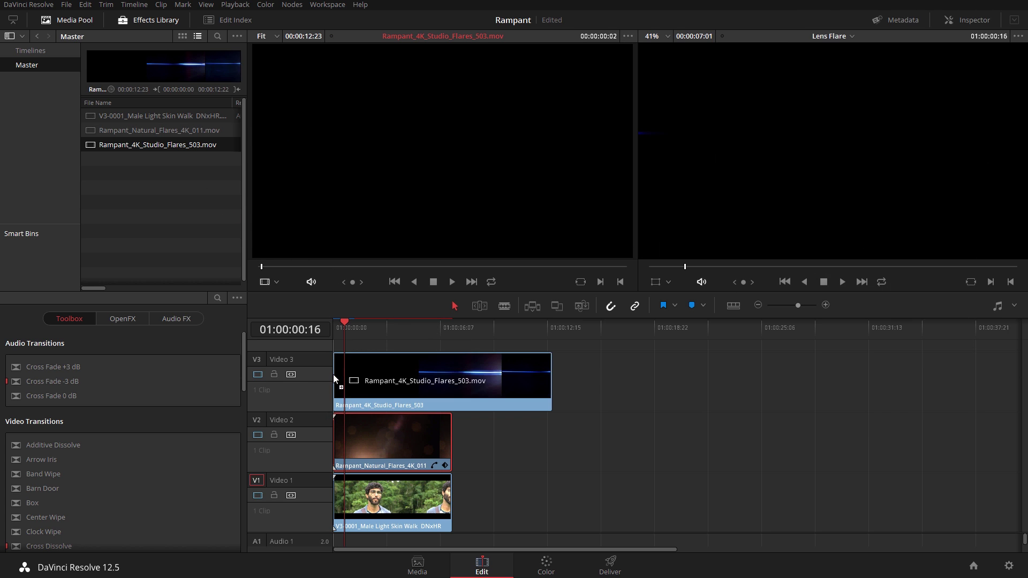
left_click(483, 327)
left_click_drag(487, 329, 537, 323)
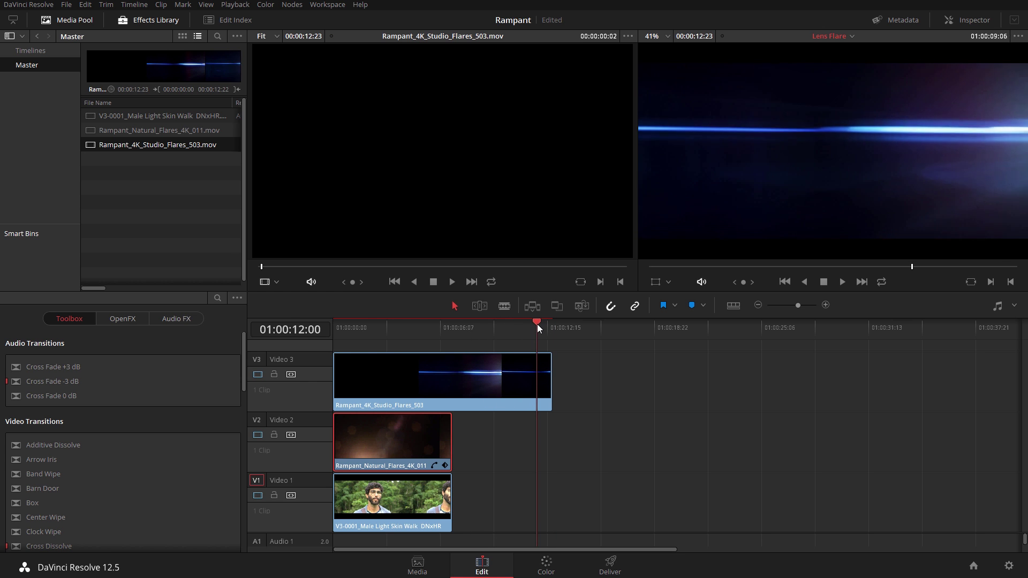
left_click(402, 328)
left_click_drag(373, 331, 366, 331)
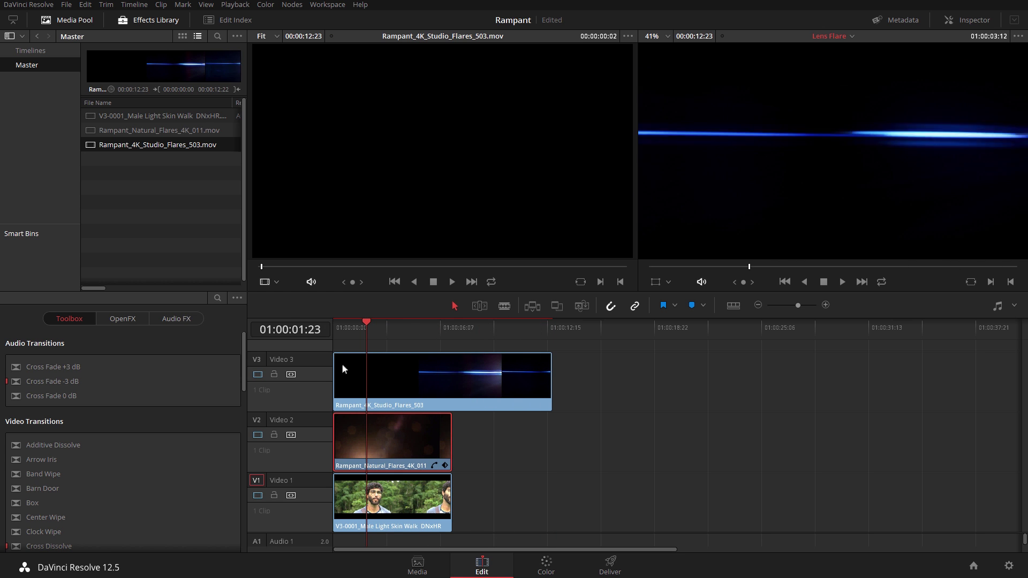
Step: Trim the studio flare's first 1 second 23 frames, keep it at the timeline start, and match its end to the clips below
left_click(335, 369)
key("e")
left_click_drag(451, 385, 419, 385)
left_click(371, 330)
left_click_drag(382, 331, 402, 331)
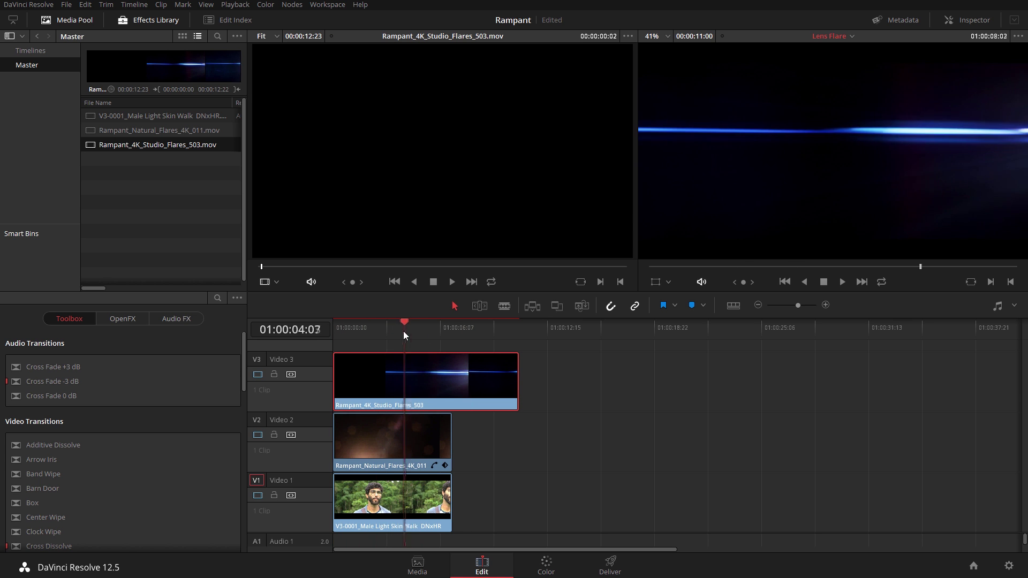
left_click_drag(517, 375, 453, 378)
Step: Set the composite mode of the studio flare clip on Video 3 to Screen
left_click(437, 383)
left_click(970, 22)
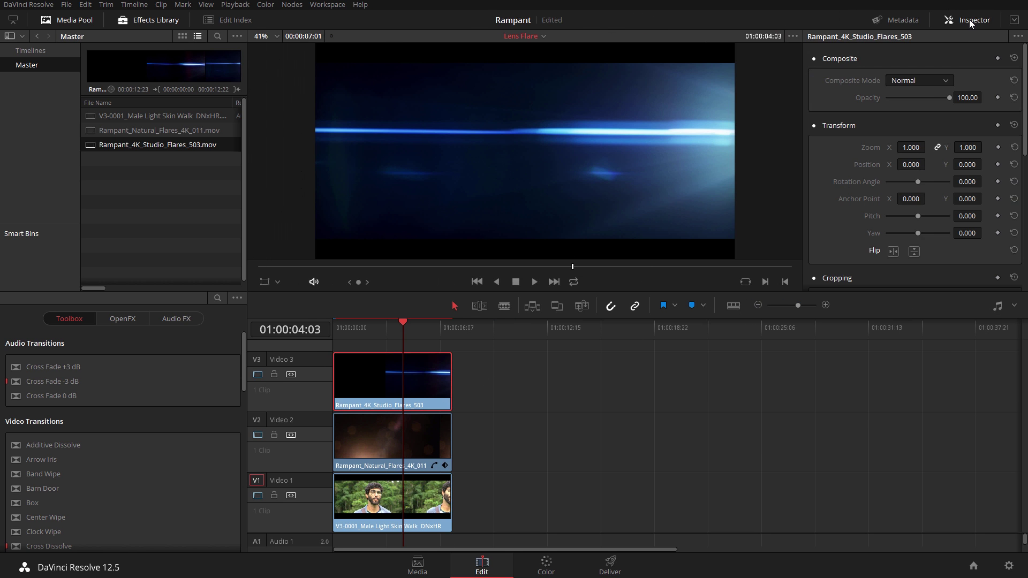
left_click(927, 81)
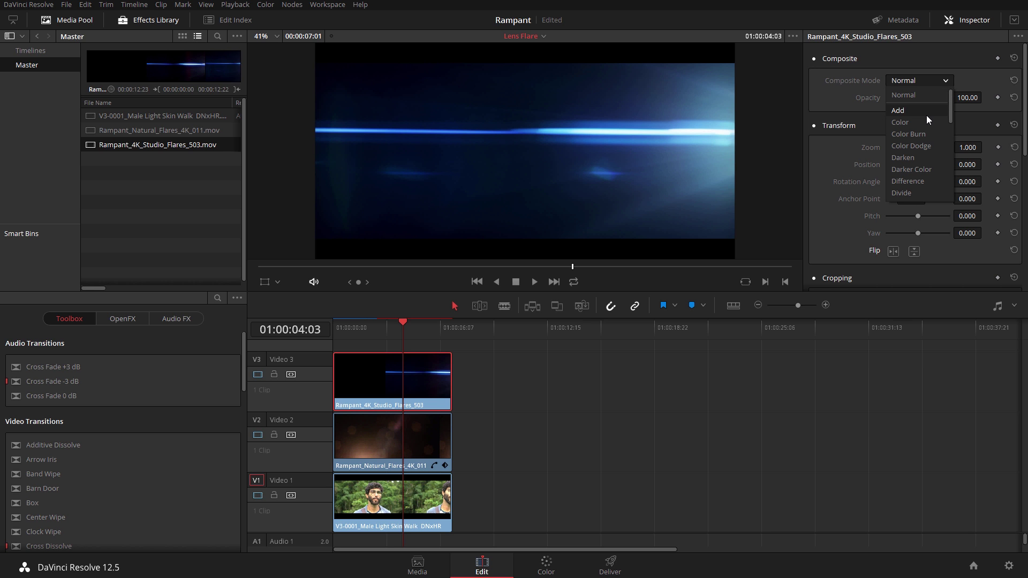
scroll(926, 115, "down", 5)
left_click(911, 170)
Step: Lower and enlarge the studio flare at 01:00:03:01 using Position X -11, Position Y -379 and Zoom 2.370
left_click(384, 325)
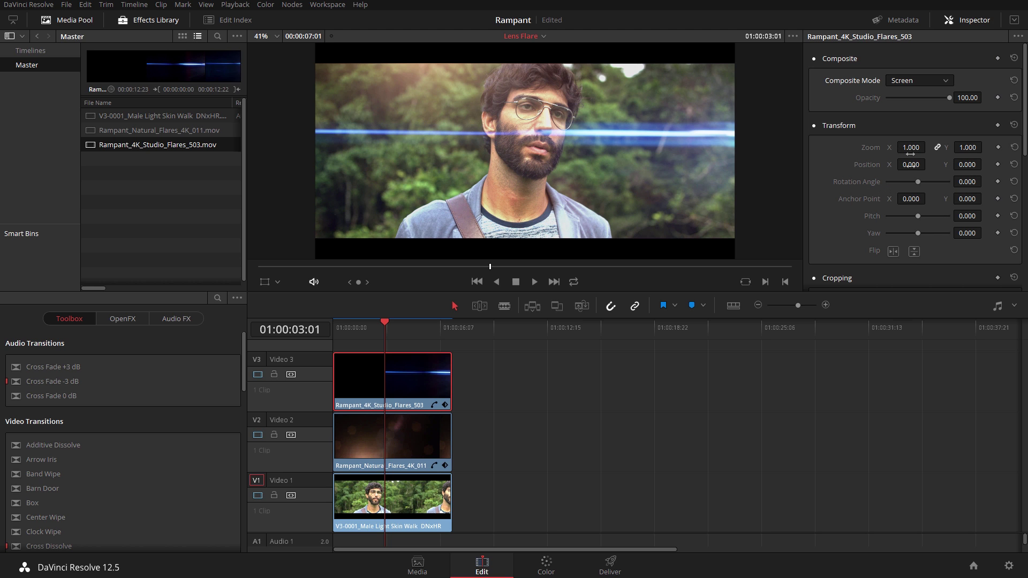
mouse_move(910, 165)
left_mouse_down()
mouse_move(890, 164)
mouse_move(965, 165)
mouse_move(883, 165)
left_mouse_up()
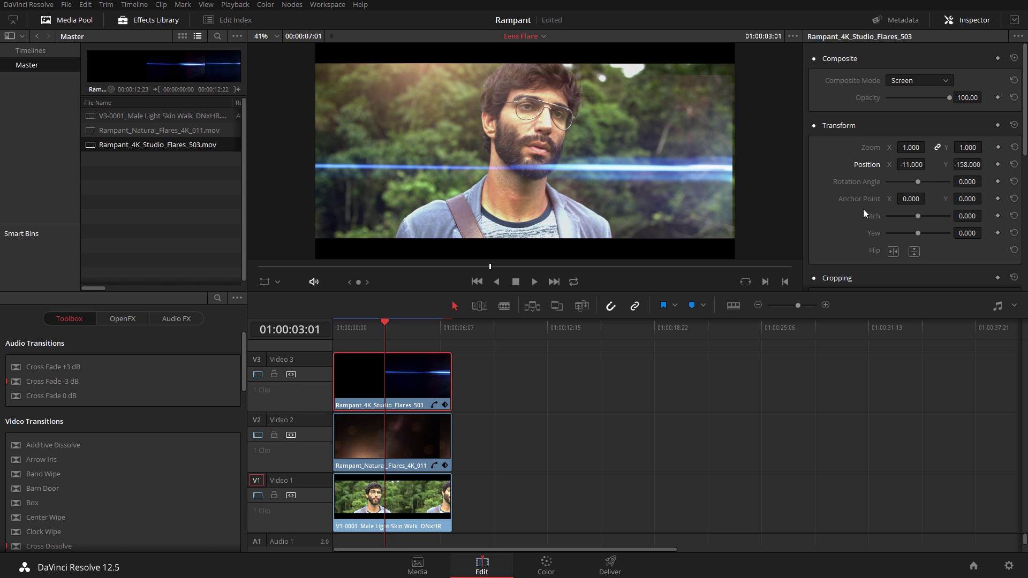
left_click_drag(967, 165, 911, 145)
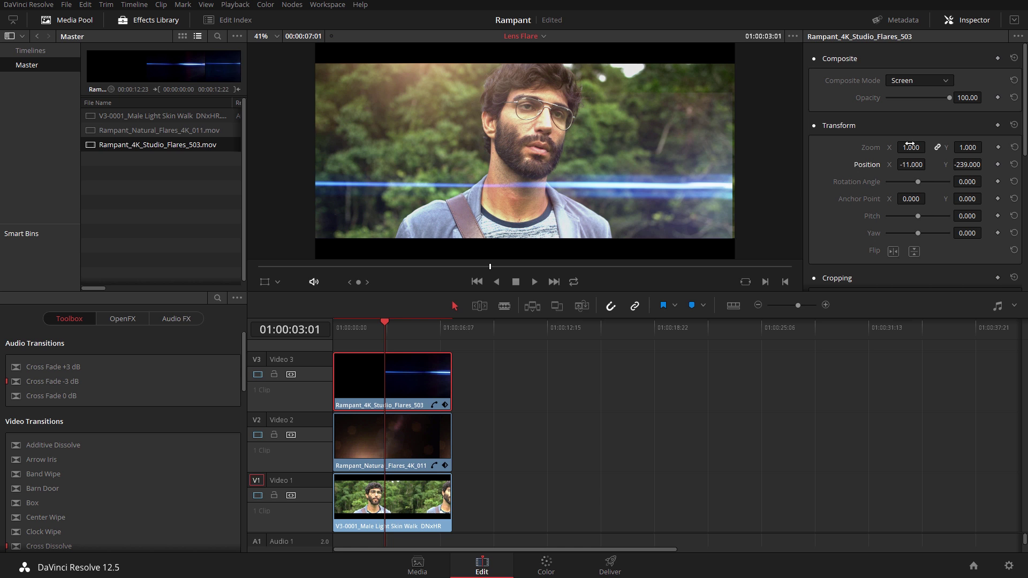
left_click_drag(909, 146, 923, 146)
left_click_drag(983, 165, 509, 199)
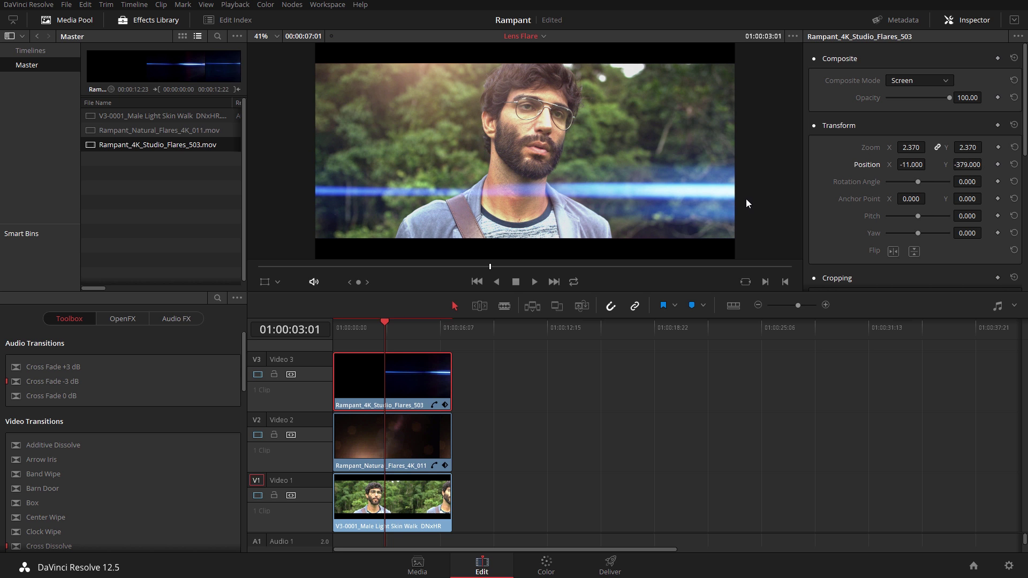
Step: Turn on loop playback and play the composite from the timeline start
left_click(573, 282)
key("Home")
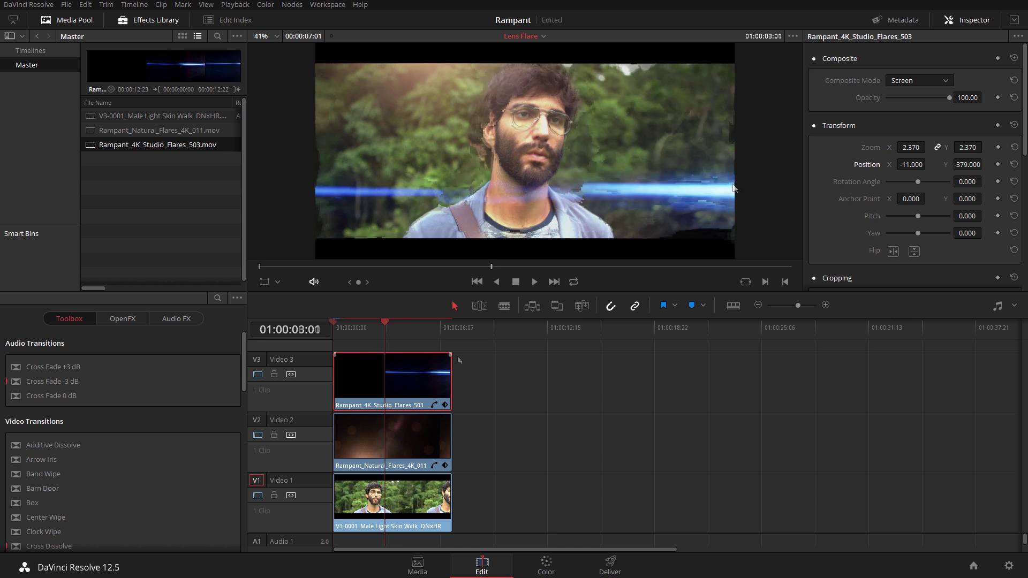
key("space")
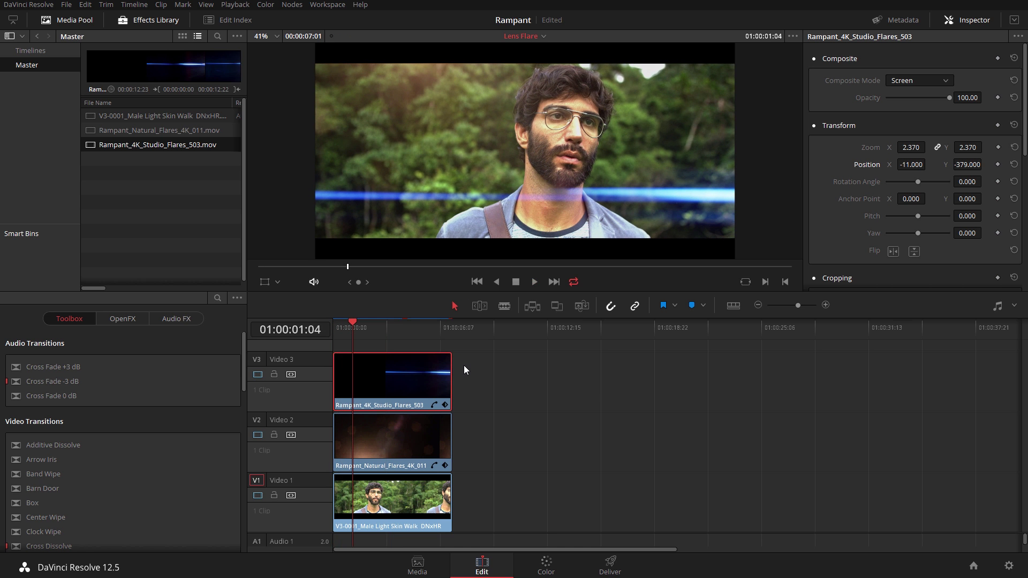
Step: Set the render cache to Smart and replay the looped composite from the timeline start
mouse_move(434, 481)
left_click(235, 4)
mouse_move(265, 62)
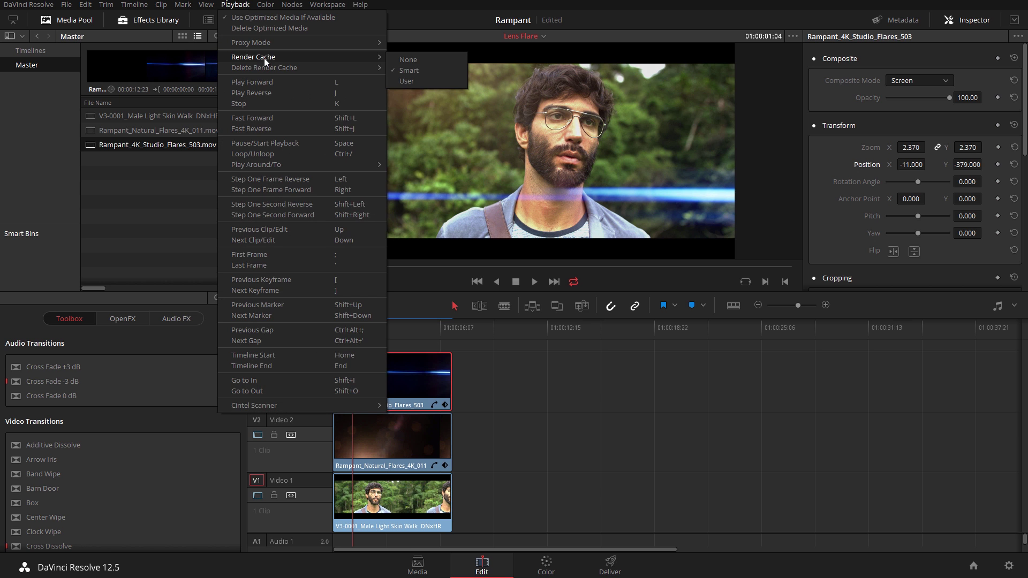
left_click(409, 70)
left_click(335, 322)
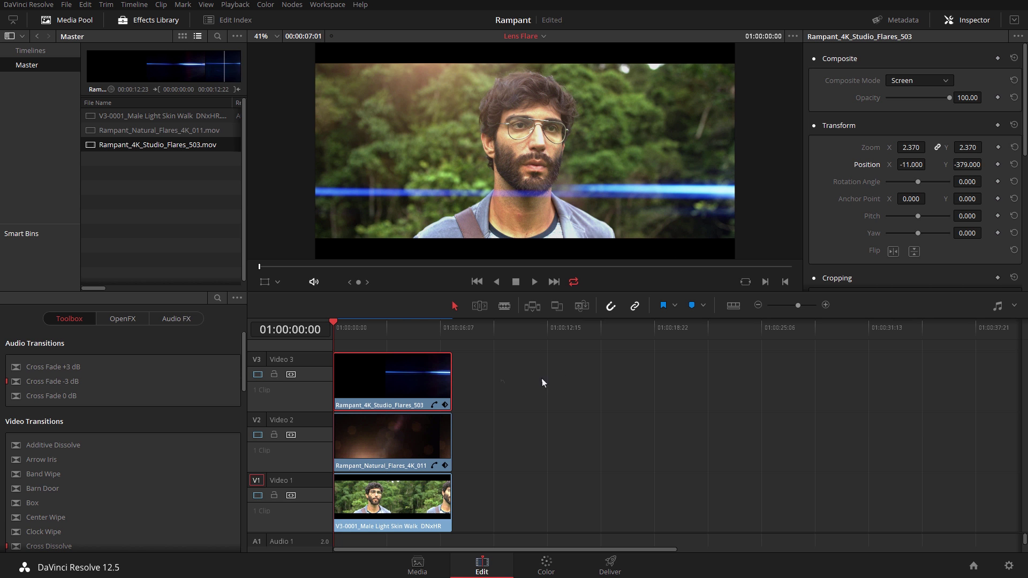
key("space")
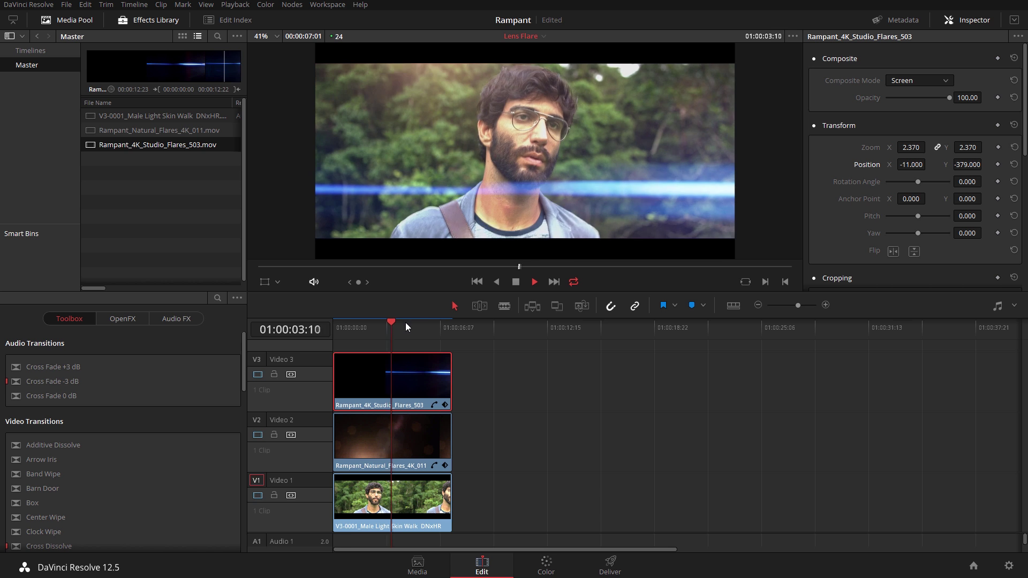
key("Home")
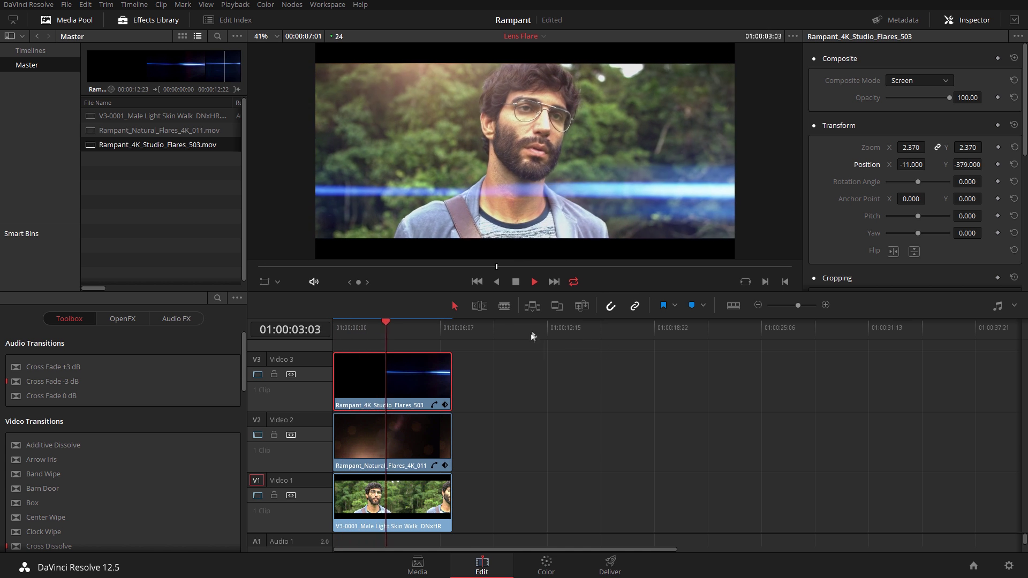
Step: Open the Color page, show the timeline's clip thumbnails, and select the footage and flare clips in turn
left_click(558, 572)
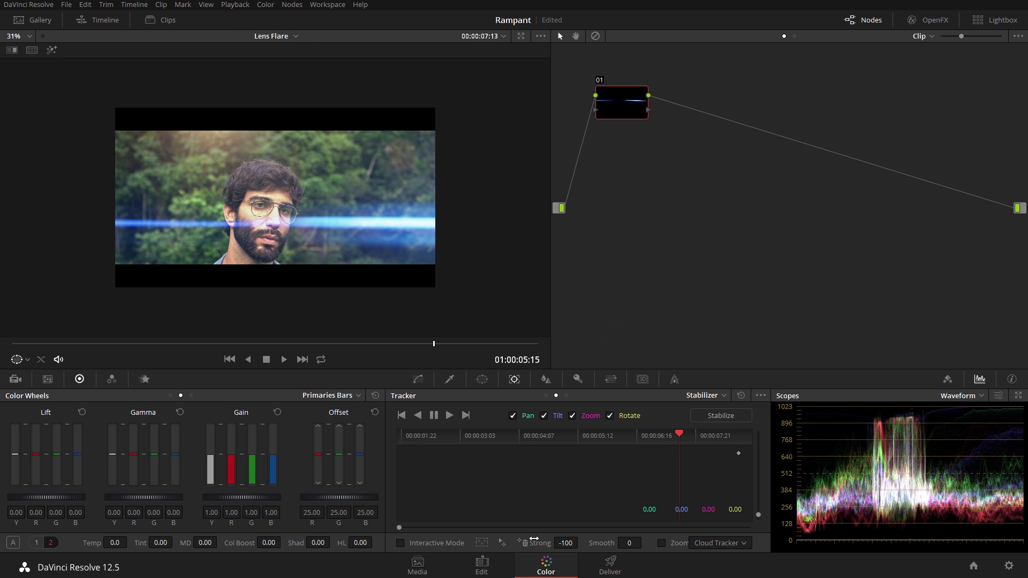
left_click(161, 20)
left_click(87, 338)
left_click(37, 332)
left_click(101, 334)
left_click(196, 334)
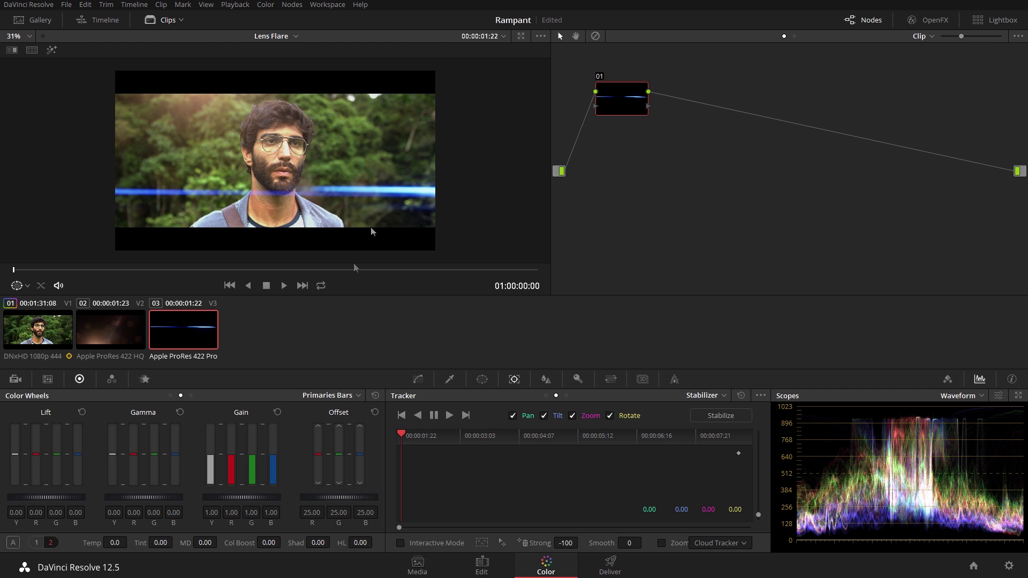
left_click(130, 333)
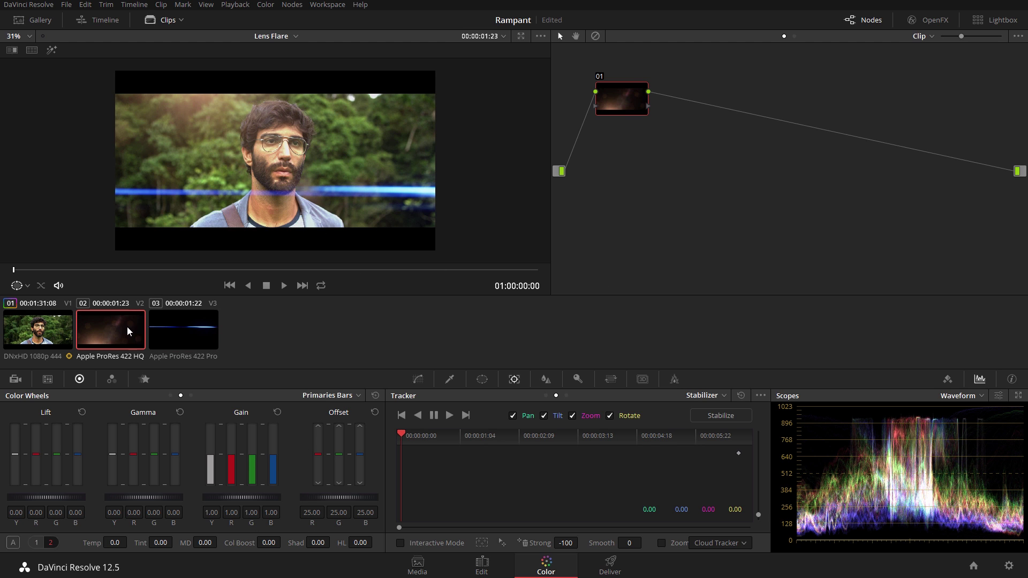
Step: Set the studio flare clip's Hue to 100 in the Primaries Wheels to recolour the streak orange
left_click(213, 338)
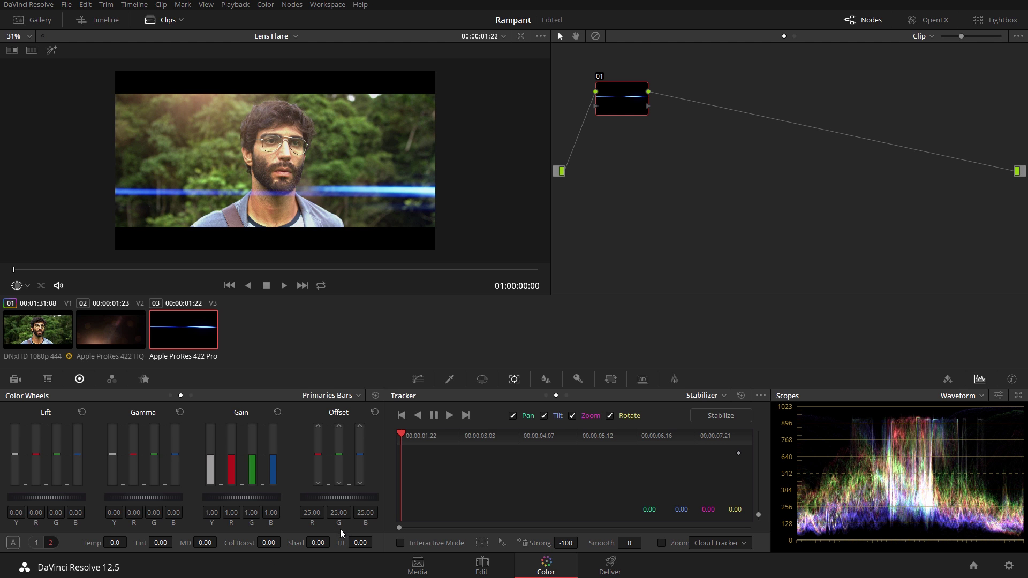
left_click(170, 395)
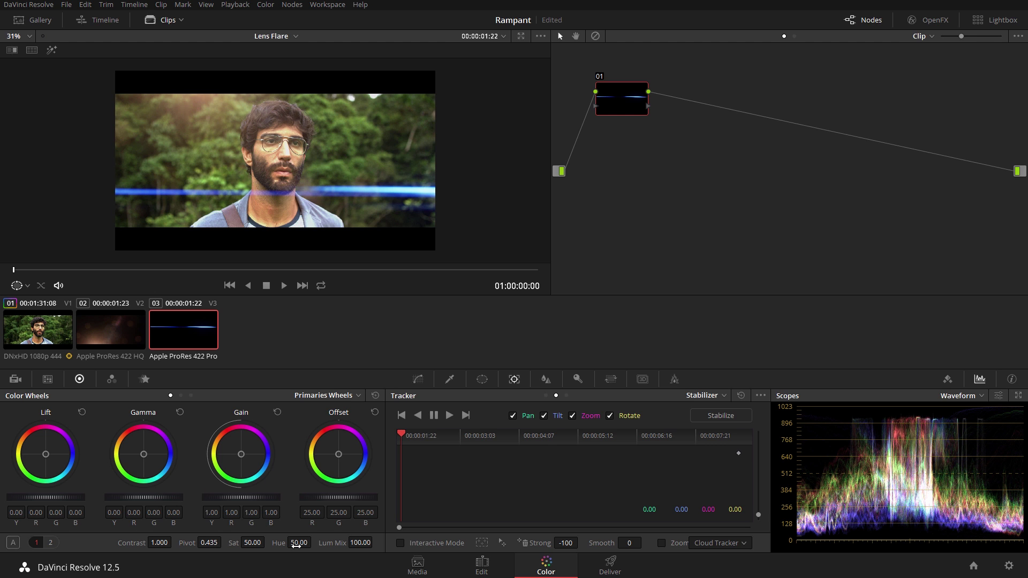
left_click_drag(298, 543, 321, 542)
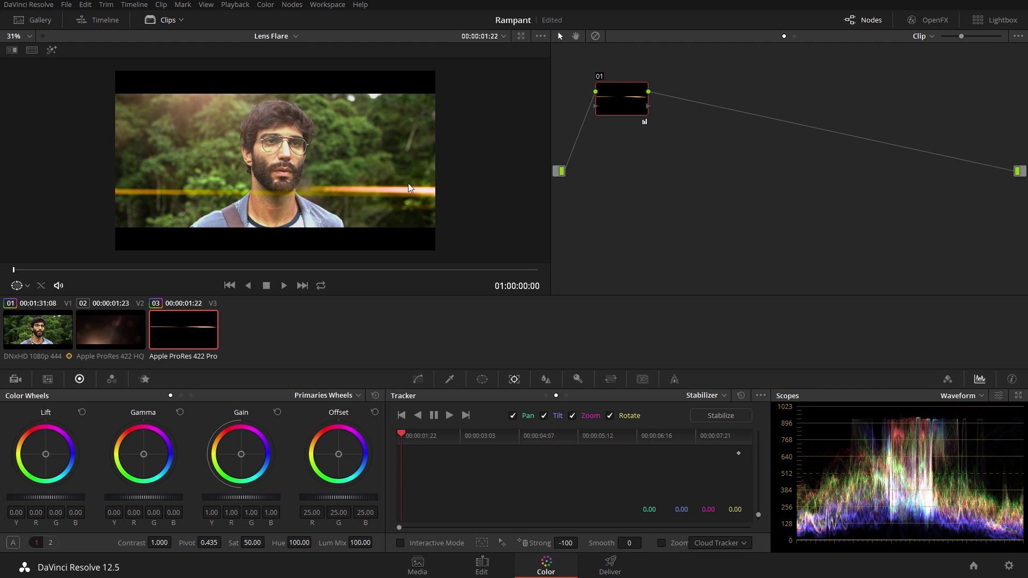
Step: Set the natural flare clip's Hue to 43.40 and compare it with the studio flare clip
left_click(121, 336)
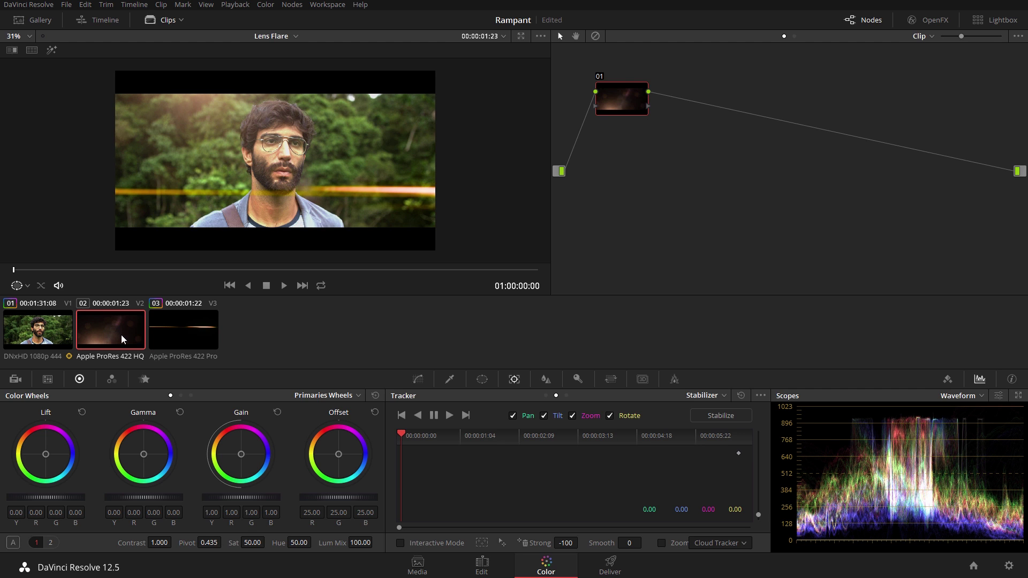
left_click_drag(297, 543, 314, 543)
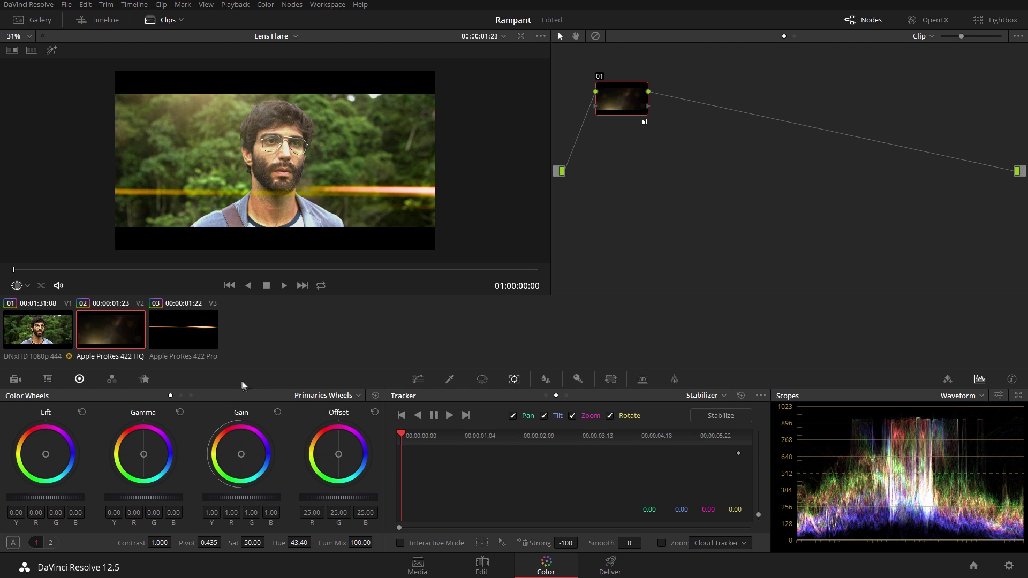
left_click(189, 329)
left_click(109, 330)
Step: Play the recoloured flares over the footage on the Color page with looping on, then stop playback
left_click(321, 286)
key("space")
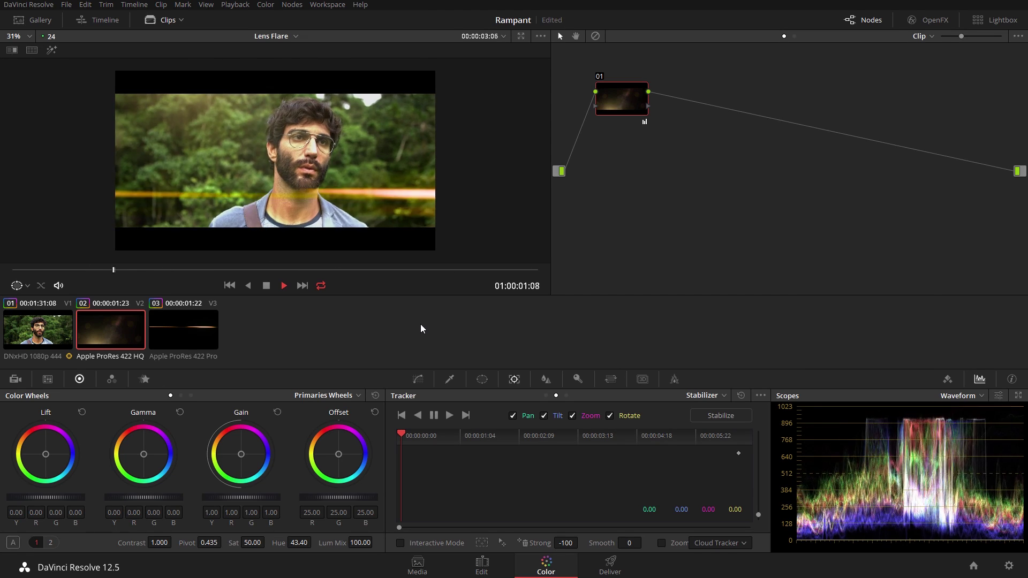
left_click(266, 286)
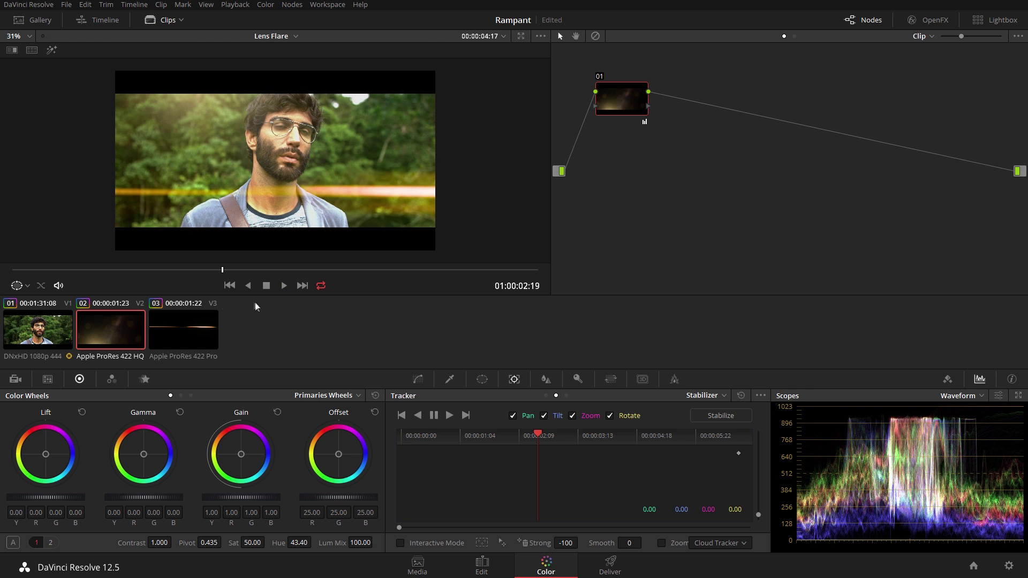
Step: Clear the stabilizer track data of the Video 1 footage clip
left_click(51, 330)
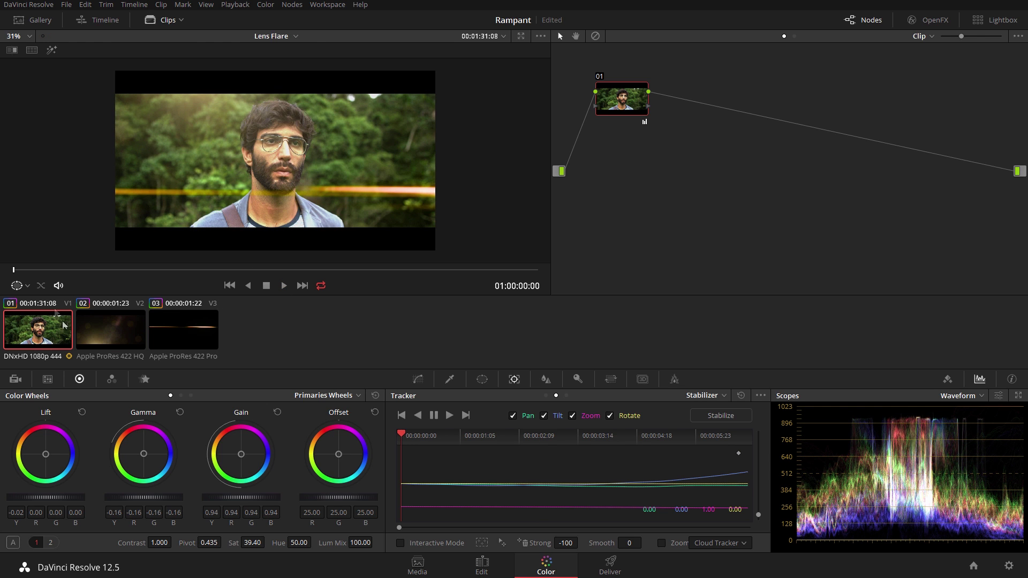
left_click(760, 395)
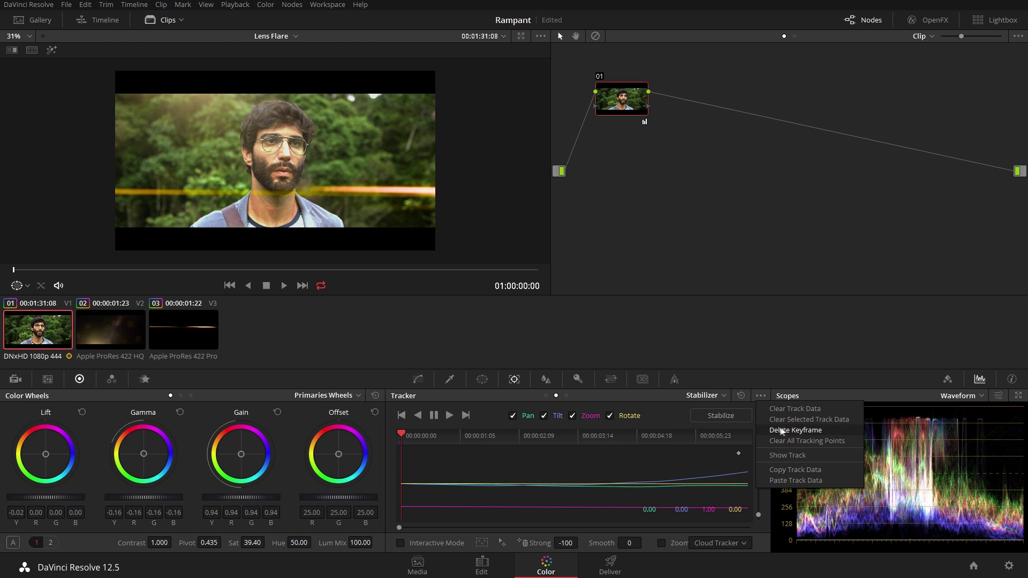
left_click(809, 408)
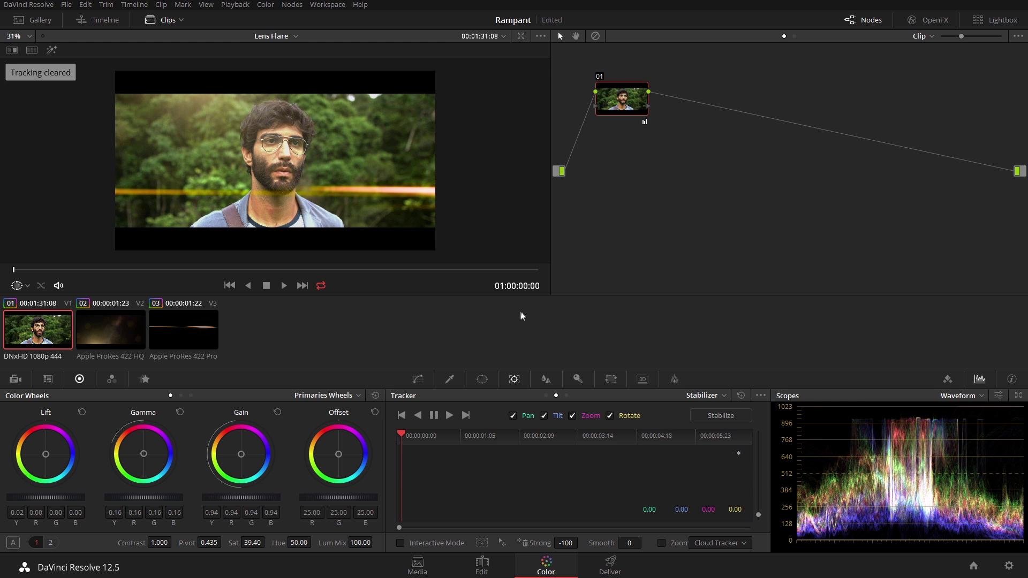
left_click(701, 394)
left_click(703, 413)
left_click(482, 379)
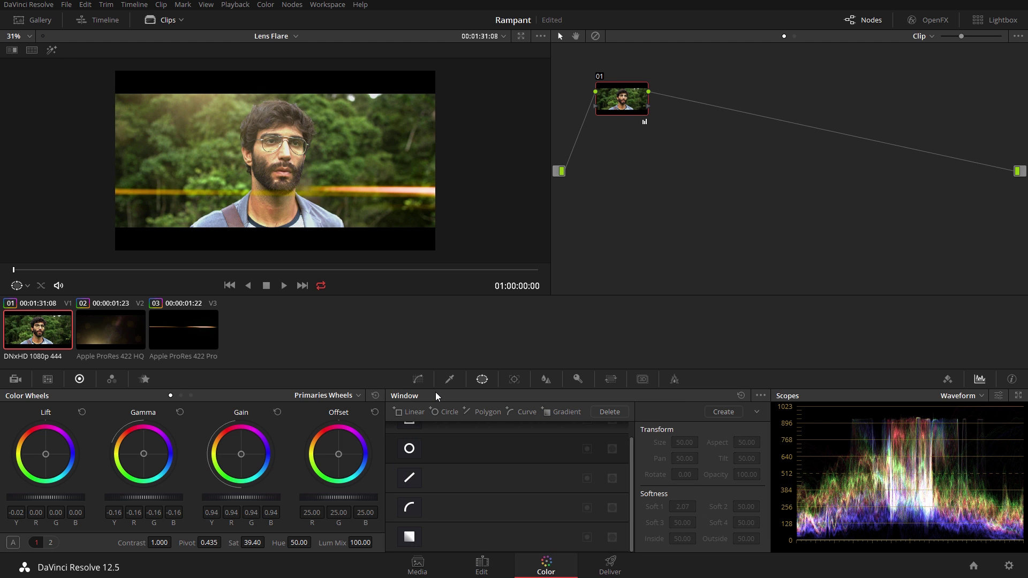
left_click(523, 374)
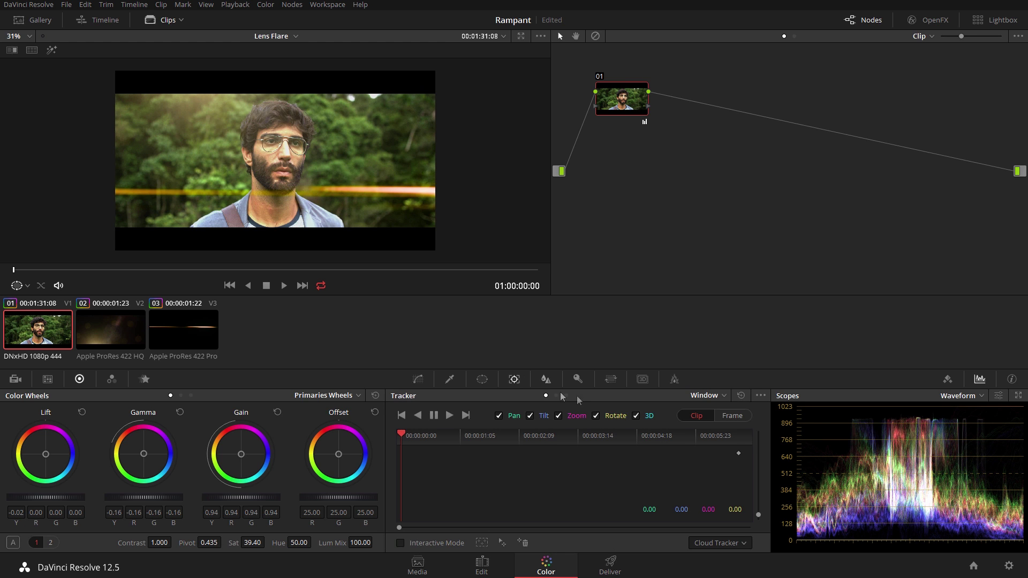
Step: Set the tracker to Stabilizer mode for the footage clip and turn off Zoom analysis
left_click(705, 393)
left_click(706, 423)
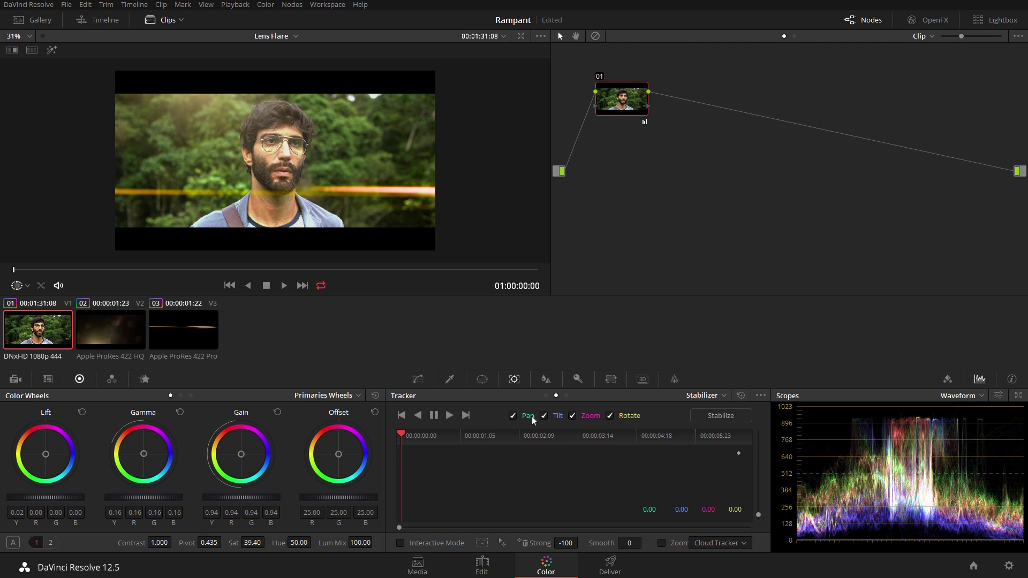
left_click(572, 416)
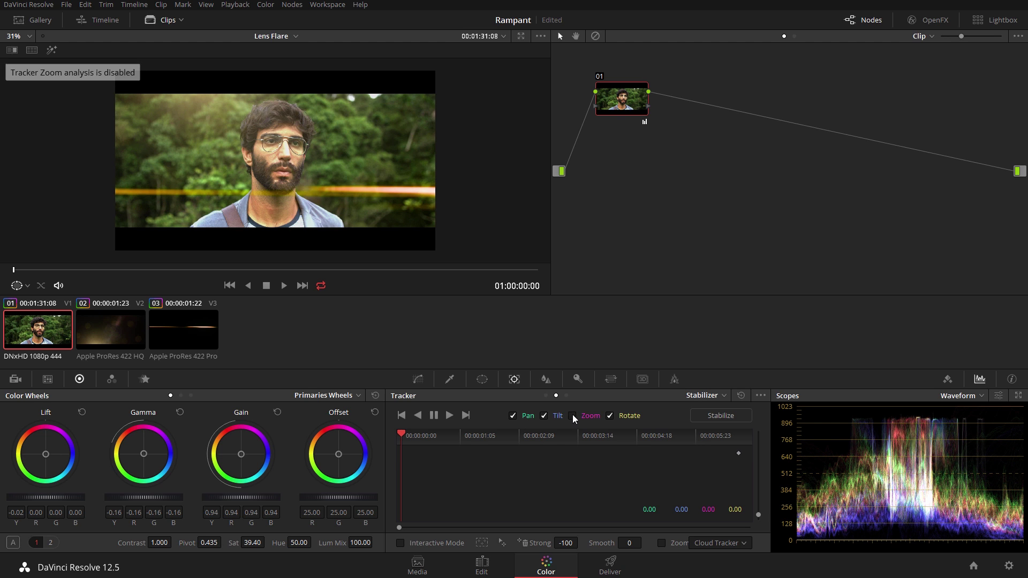
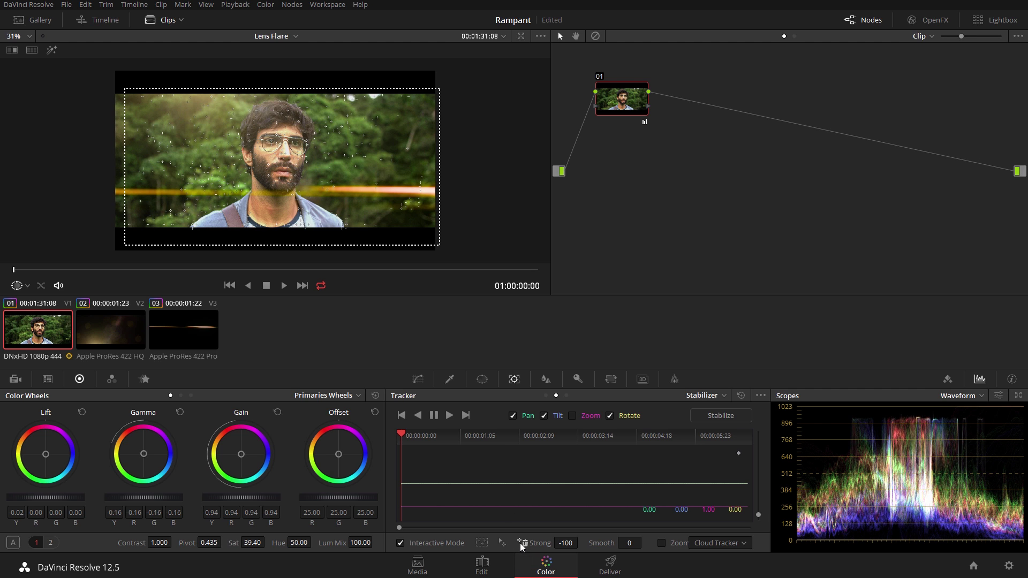
Step: Replace the existing tracking points with ones in three background regions (upper right, upper left, lower left) and track the footage forward
left_click(521, 543)
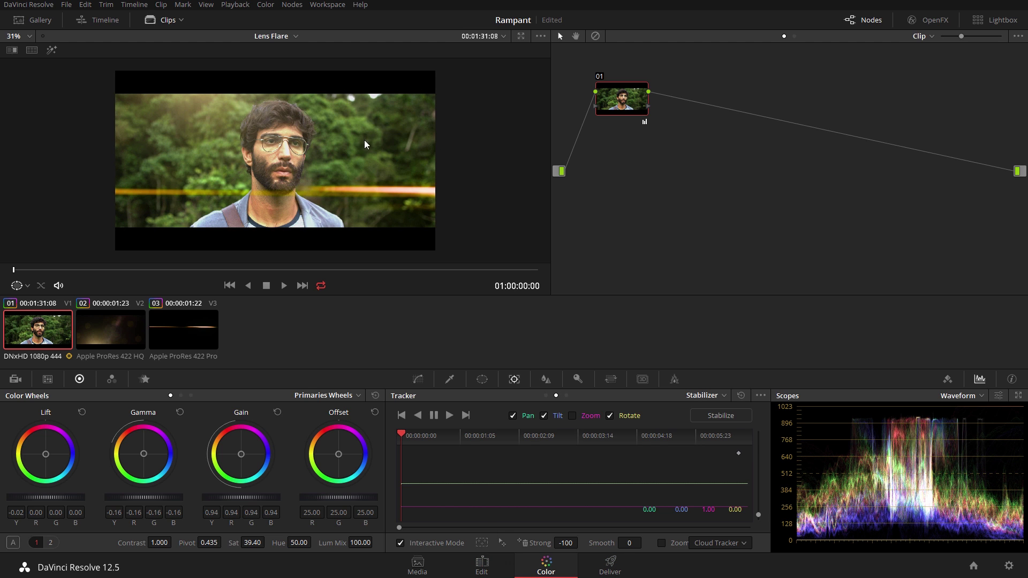
left_click_drag(330, 95, 439, 175)
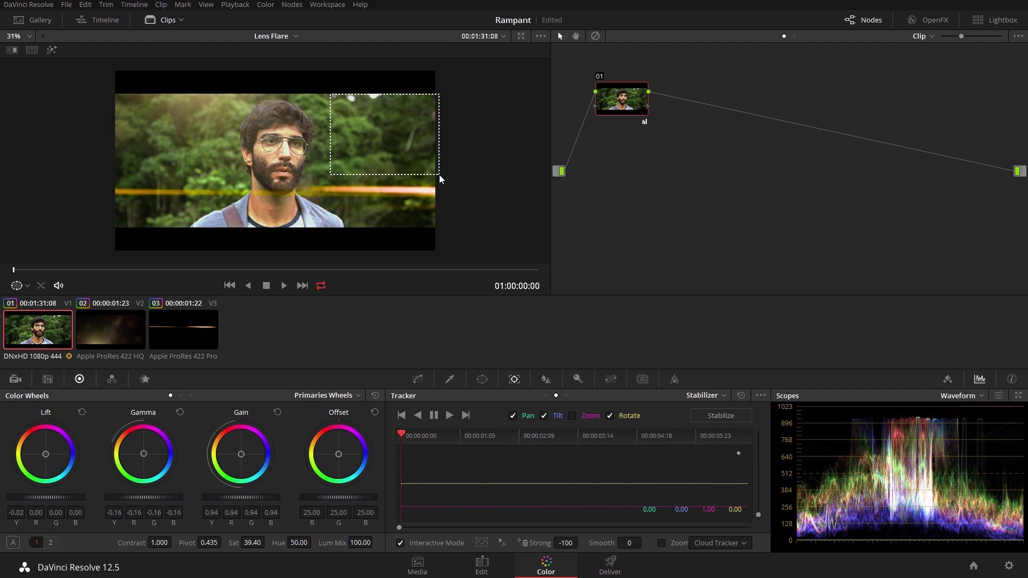
left_click(485, 543)
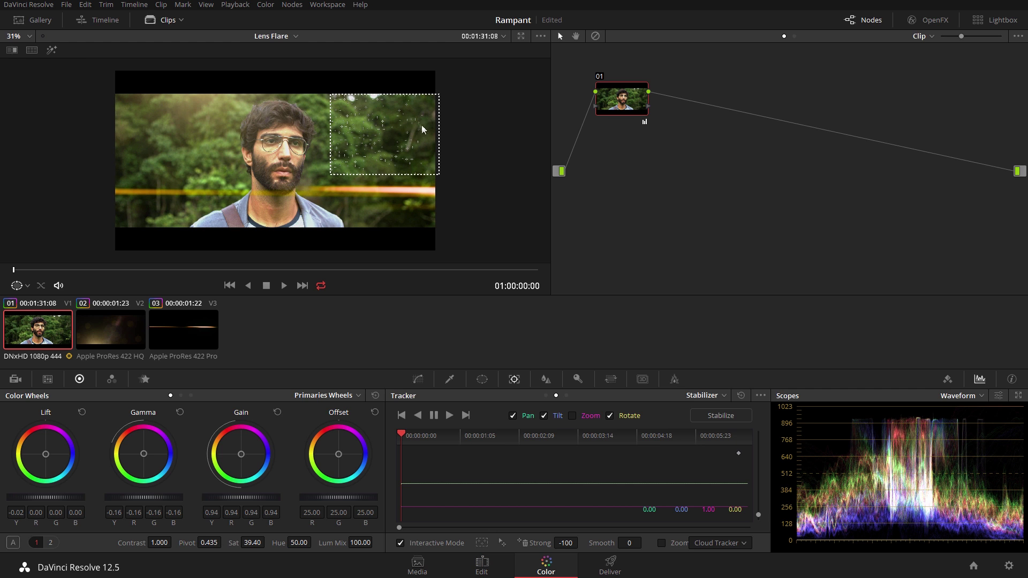
left_click_drag(101, 93, 218, 172)
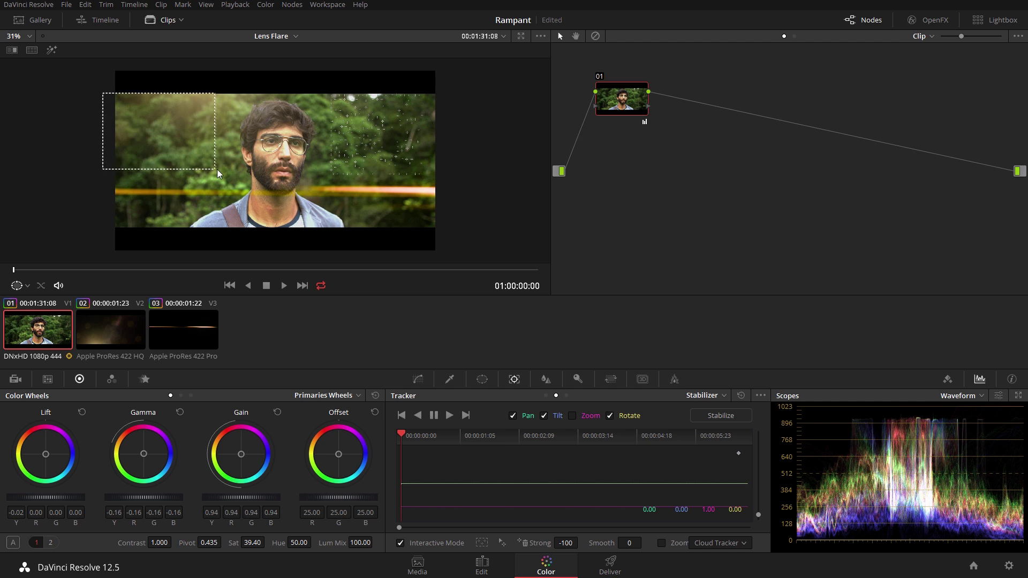
left_click(481, 543)
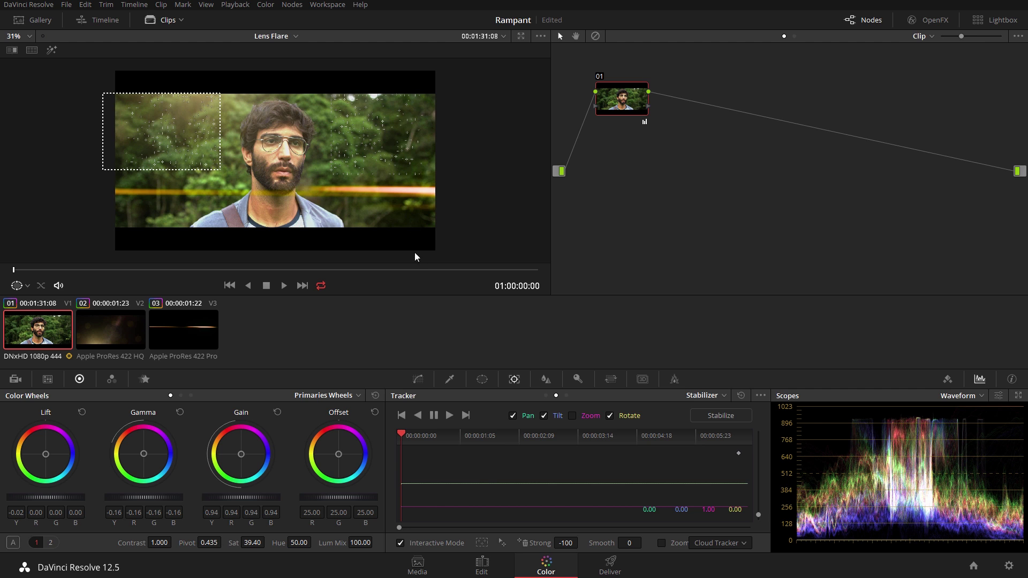
left_click_drag(109, 181, 186, 236)
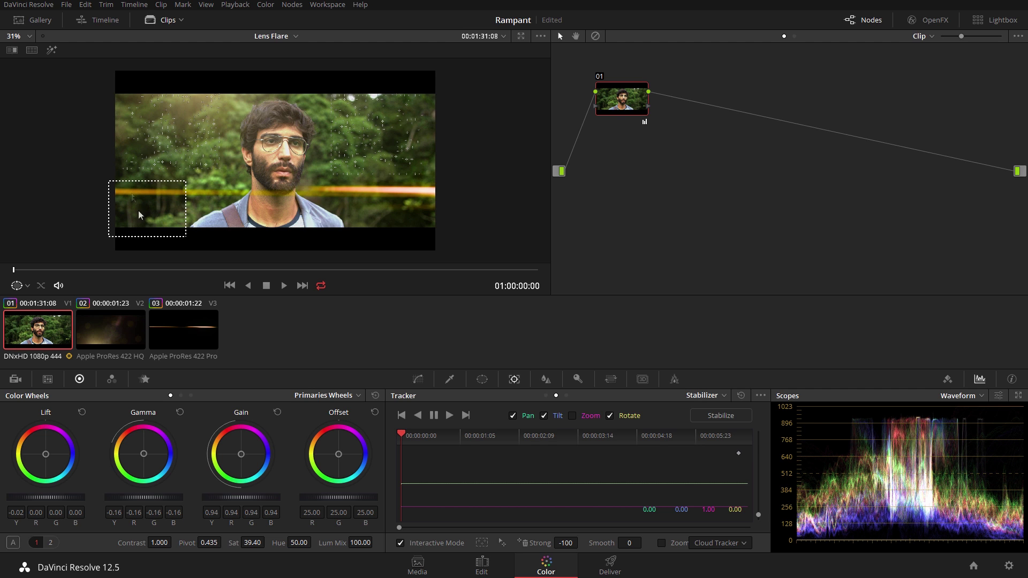
left_click(480, 542)
left_click(450, 416)
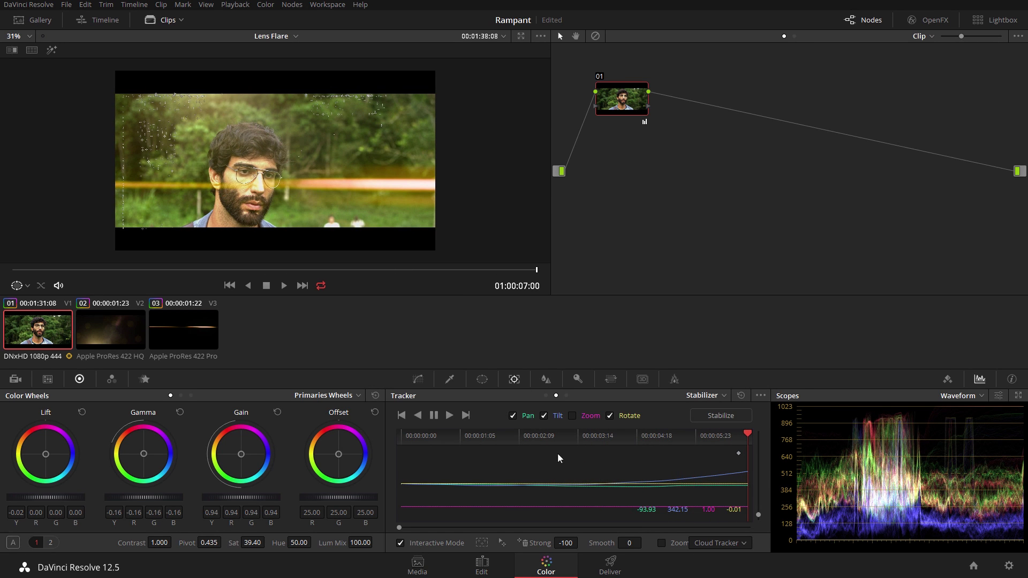
Step: Copy the footage clip's stabilizer track data and paste it onto the studio flare clip on Video 3
left_click(760, 395)
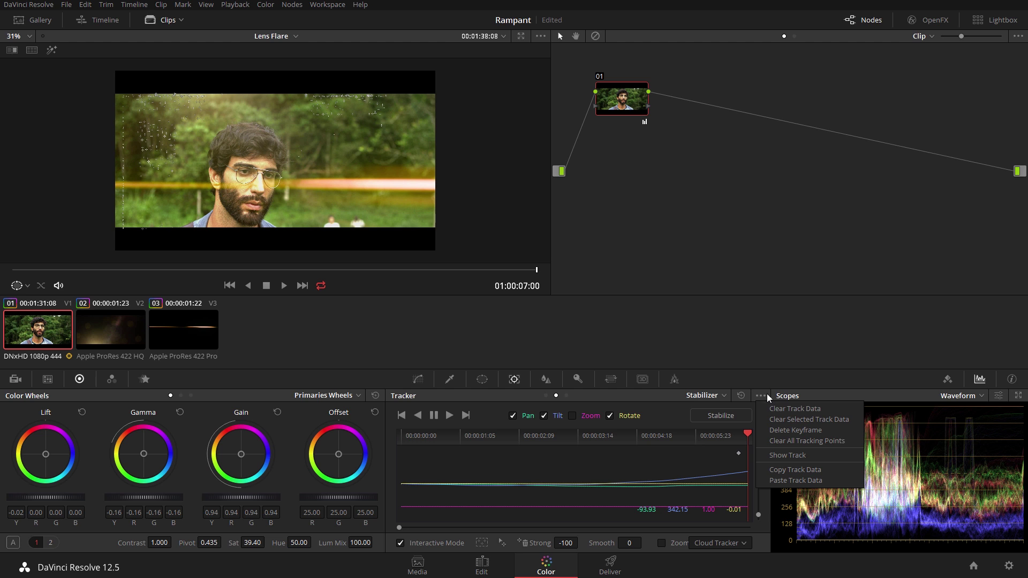
left_click(811, 471)
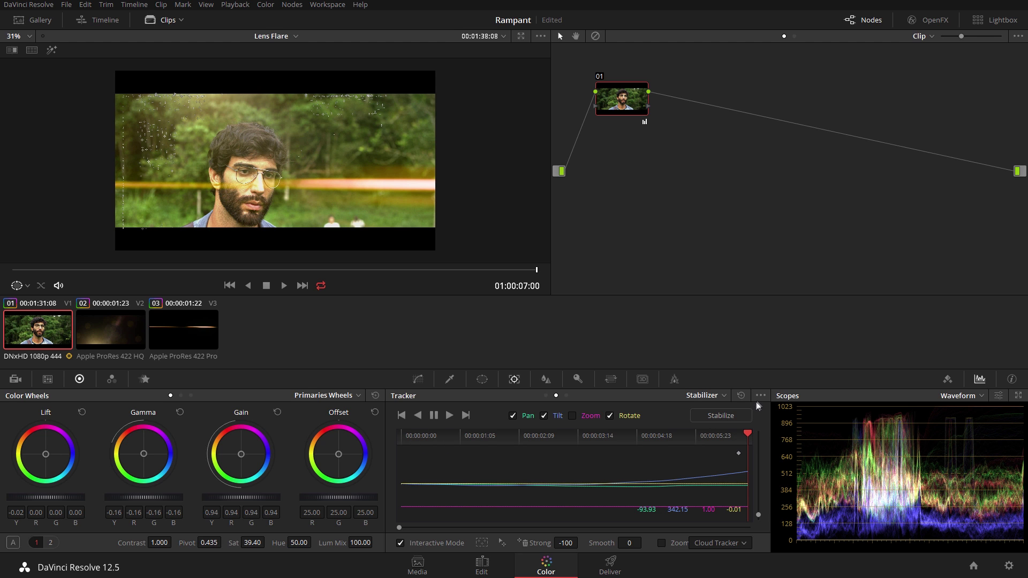
left_click(191, 330)
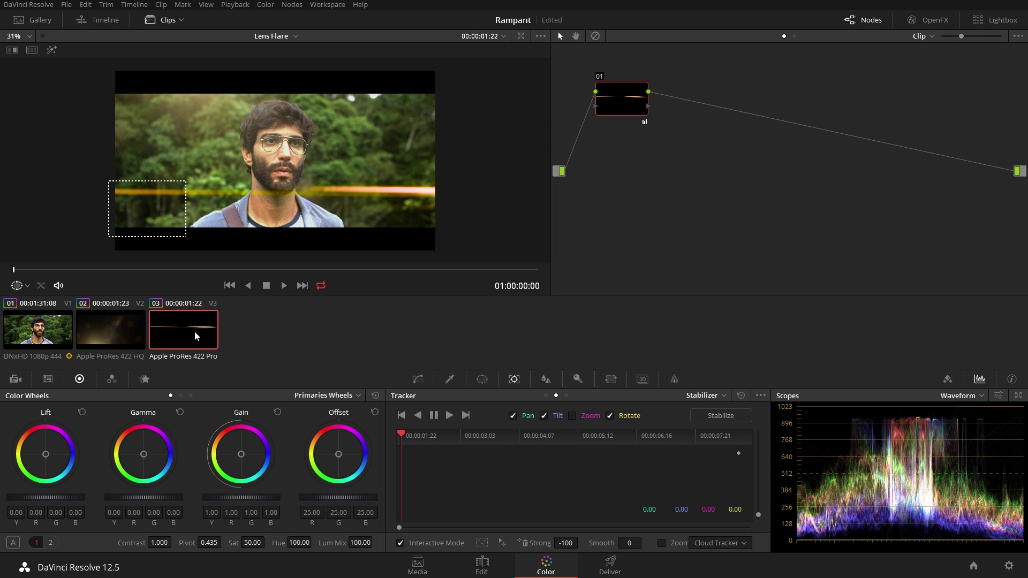
left_click(760, 396)
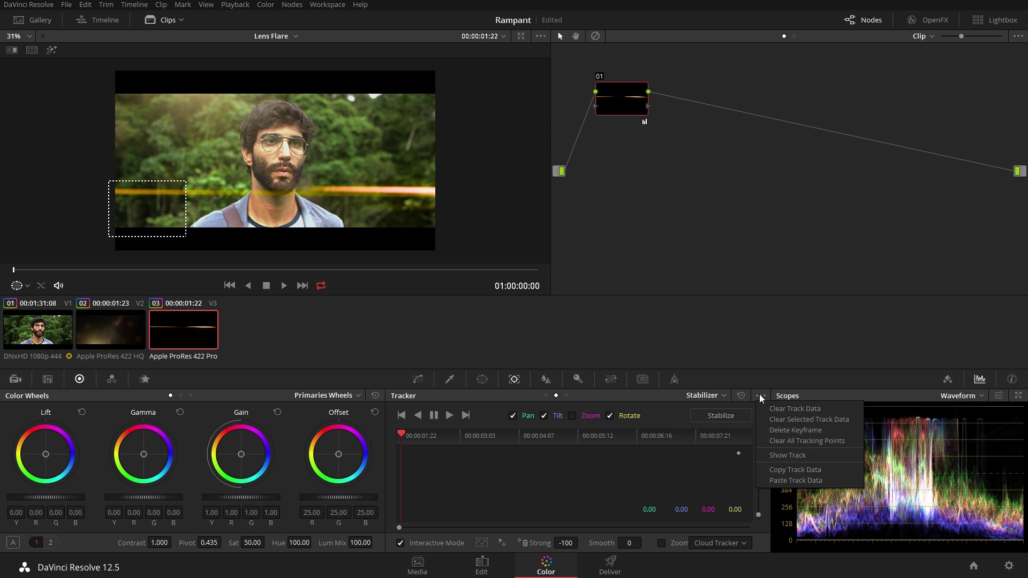
left_click(794, 480)
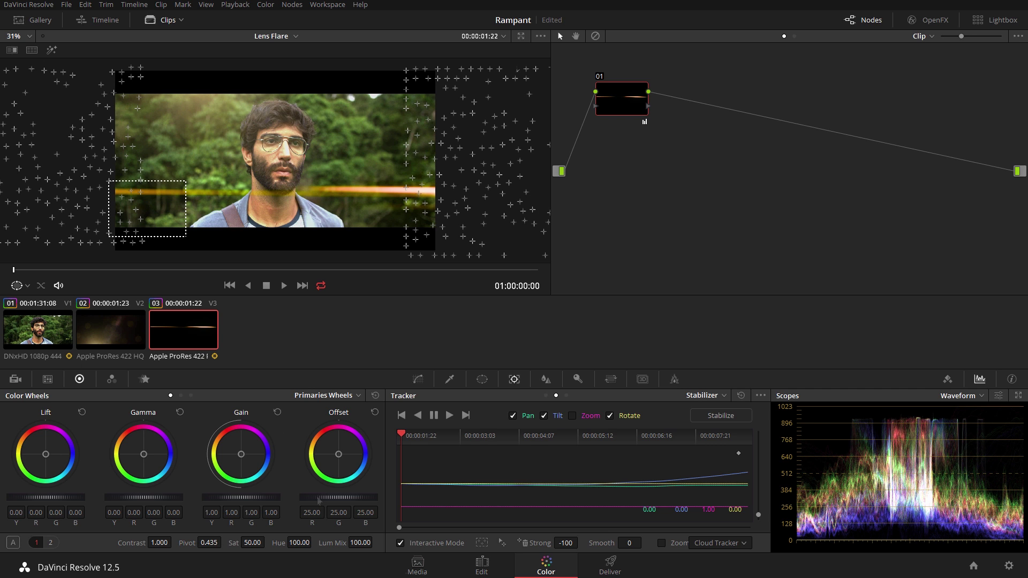
Step: Set the studio flare clip's stabilizer Strong value to -100 and stabilize the clip
left_click(565, 543)
key("BackSpace")
key("BackSpace")
key("BackSpace")
key("BackSpace")
type("100")
key("BackSpace")
key("BackSpace")
key("BackSpace")
type("-100")
key("Return")
left_click(721, 415)
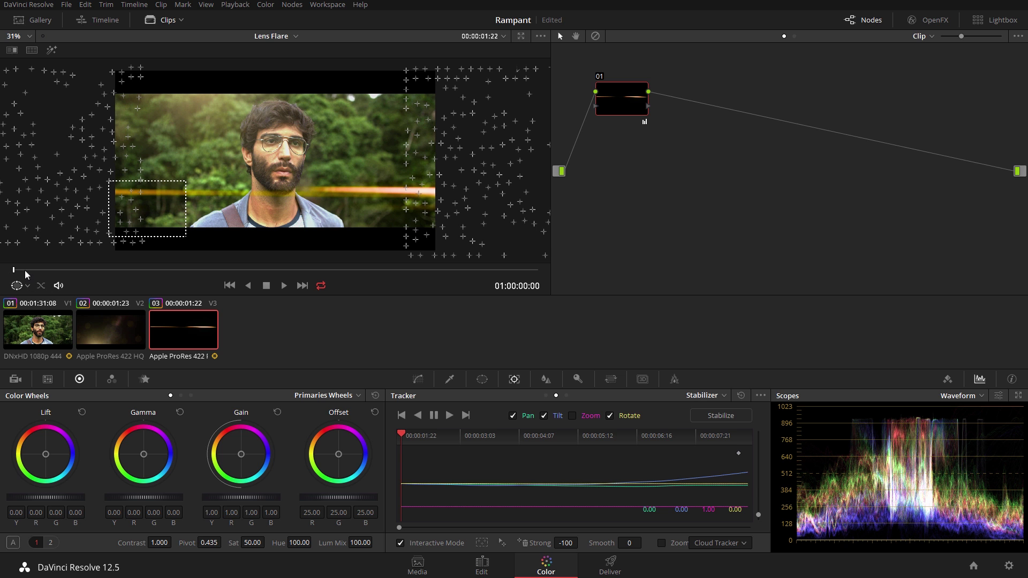
Step: Turn off the tracker's Interactive Mode and play the composite to check how the studio flare follows the footage
left_click_drag(25, 270, 180, 280)
key("space")
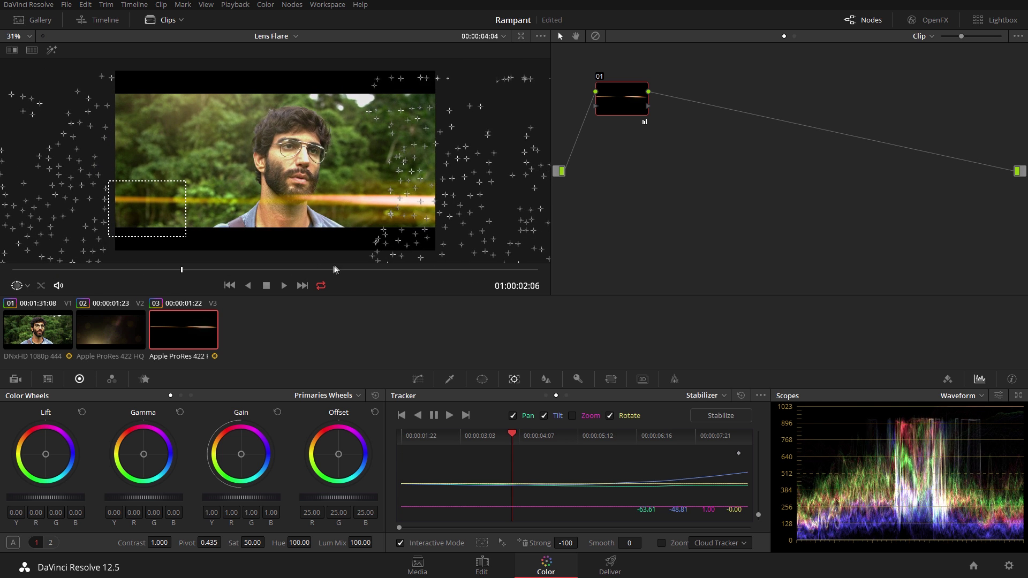
left_click(400, 543)
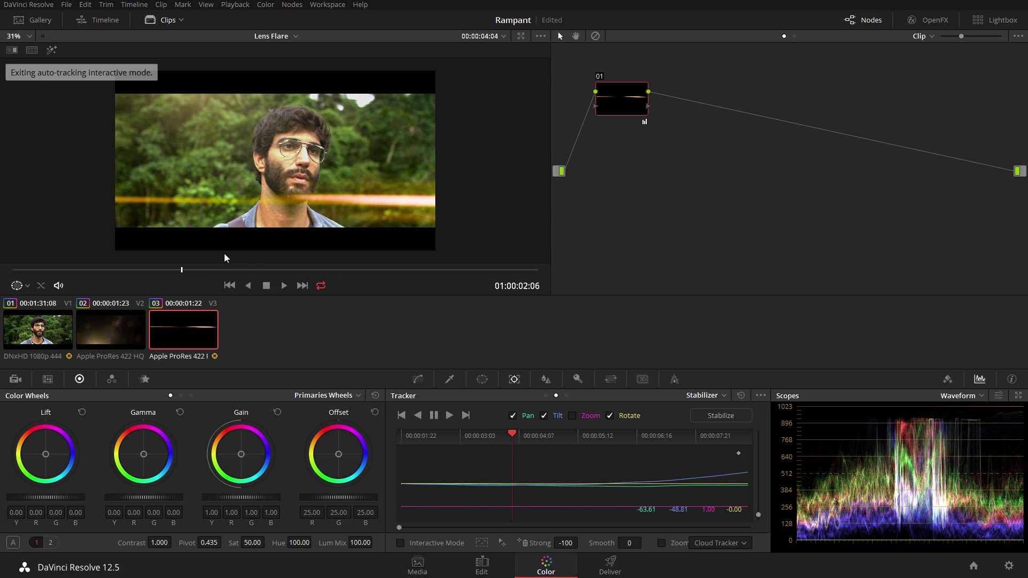
left_click(40, 262)
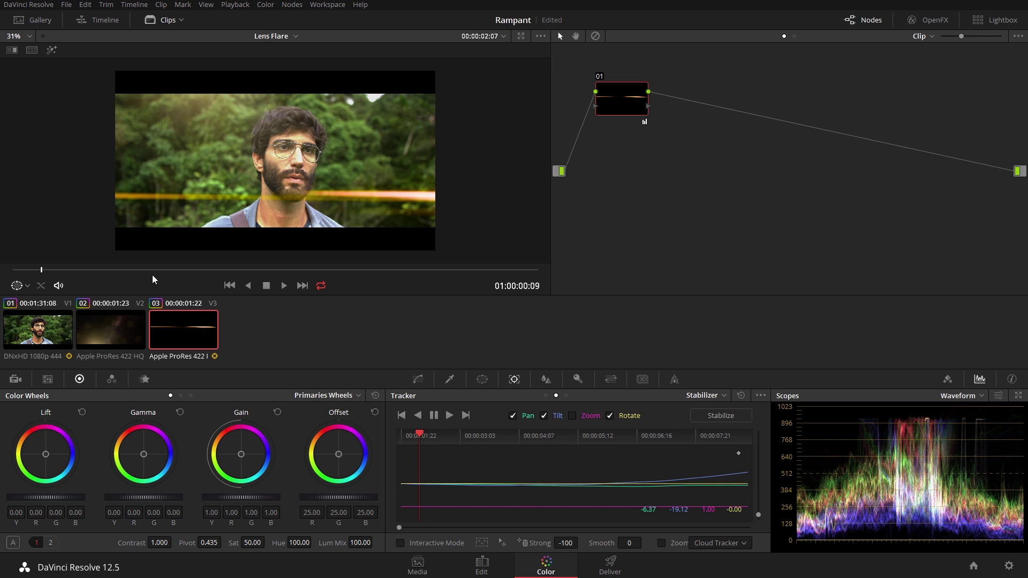
key("space")
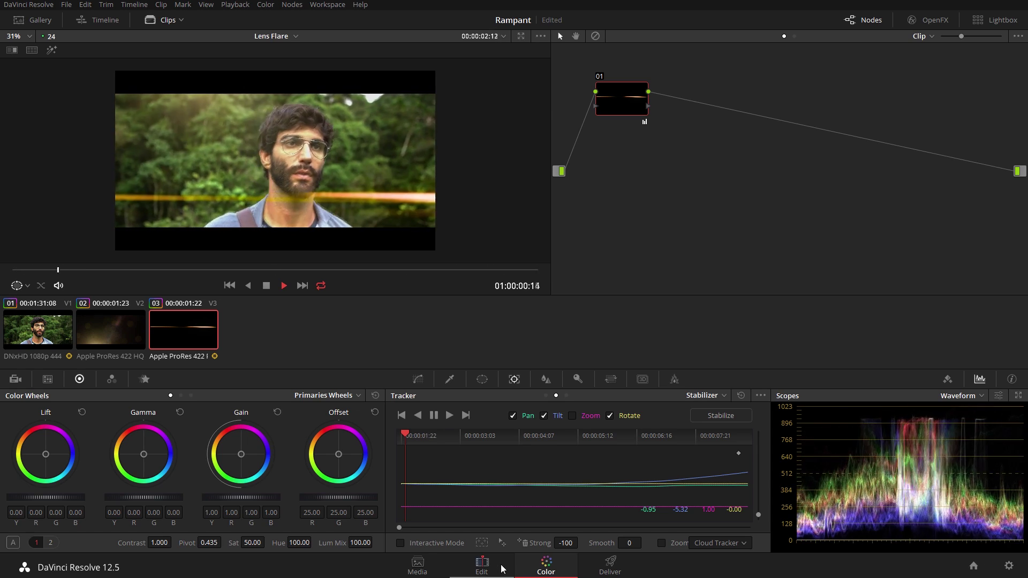
Step: Lower the studio flare clip's Opacity to 60.17 on the Edit page, then play the result on the Color page
left_click(482, 566)
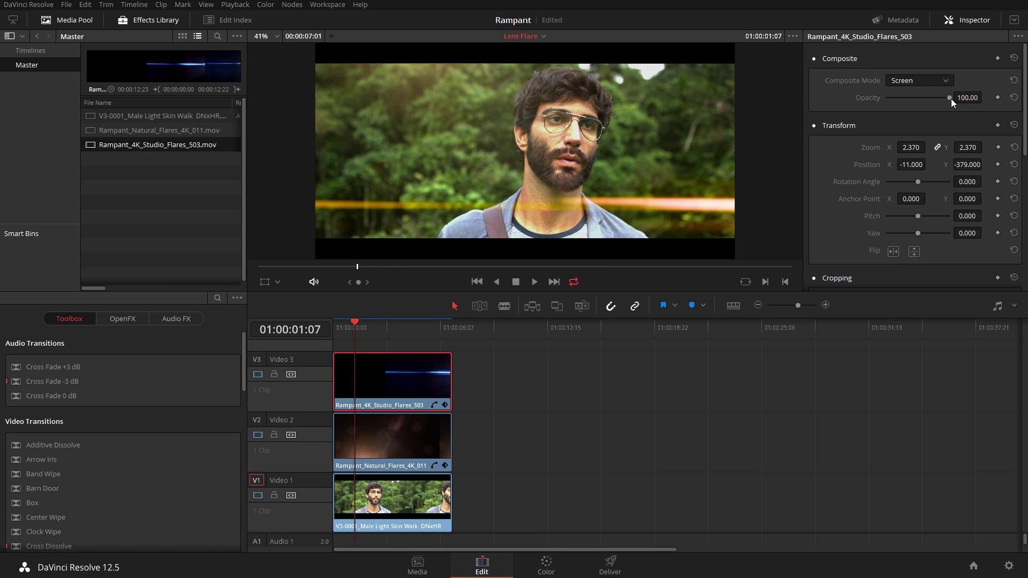
left_click_drag(949, 98, 925, 98)
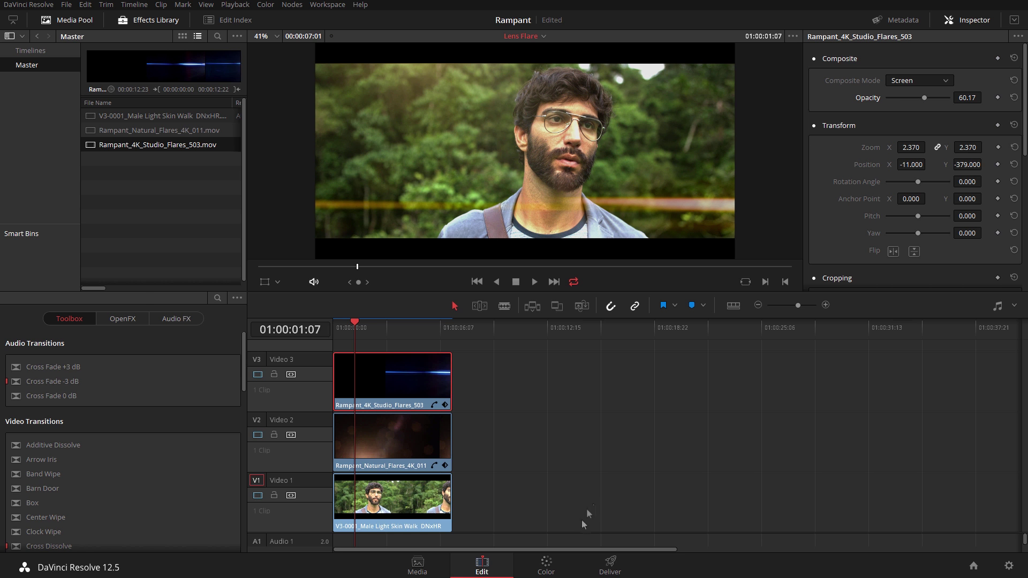
left_click(546, 564)
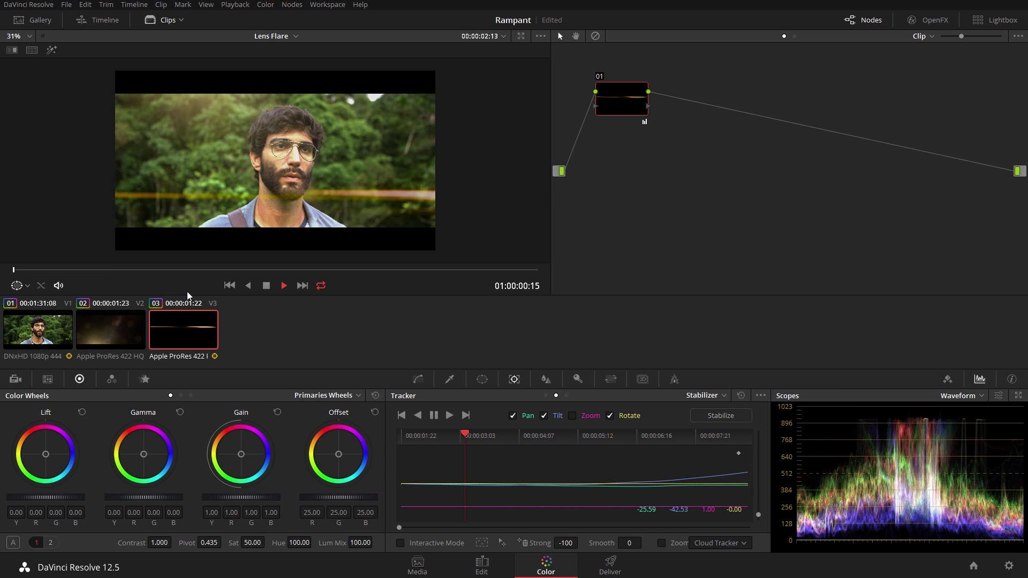
key("space")
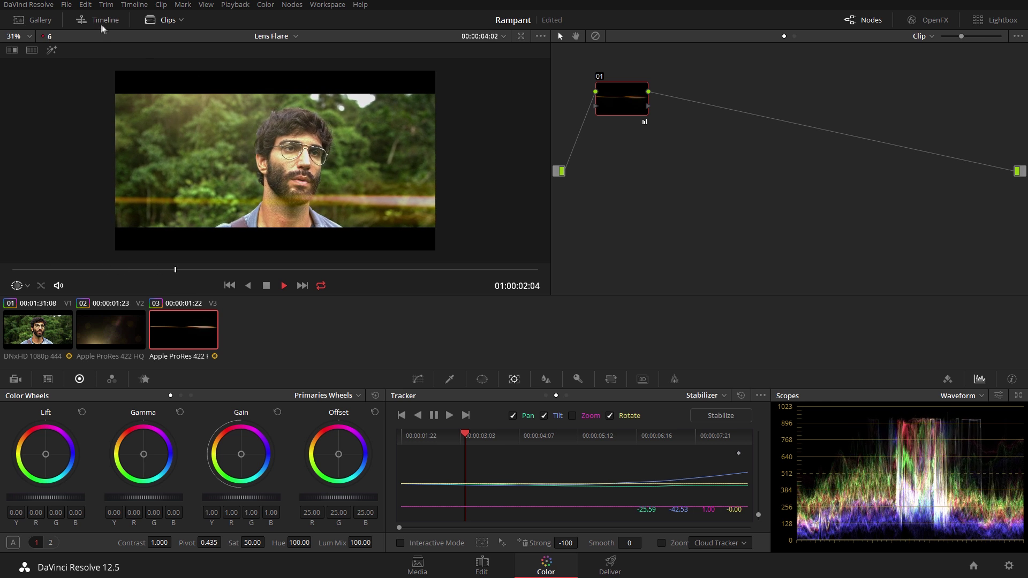
Step: Check which Render Cache mode is active and resume playback of the composite
left_click(235, 5)
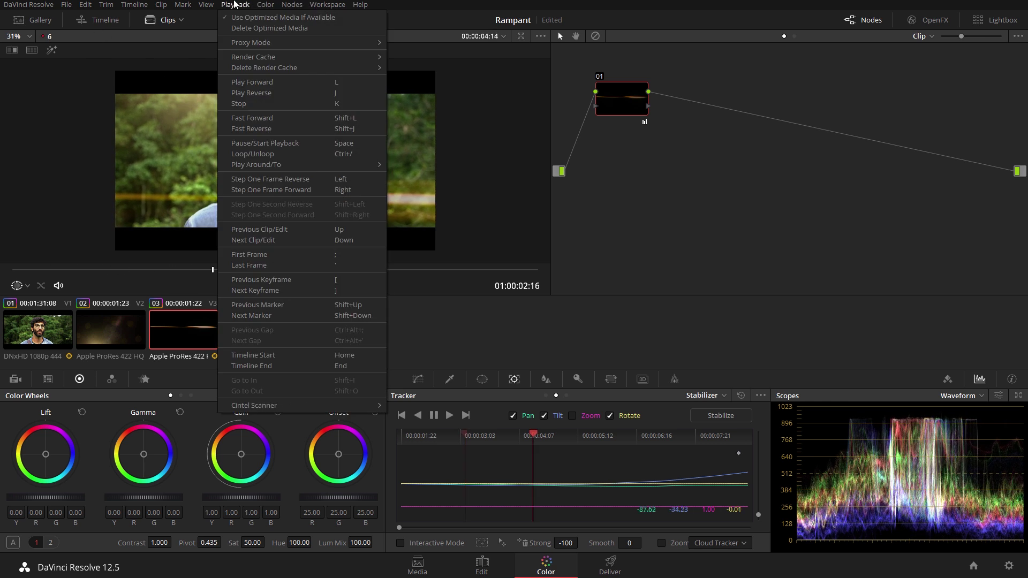
mouse_move(312, 56)
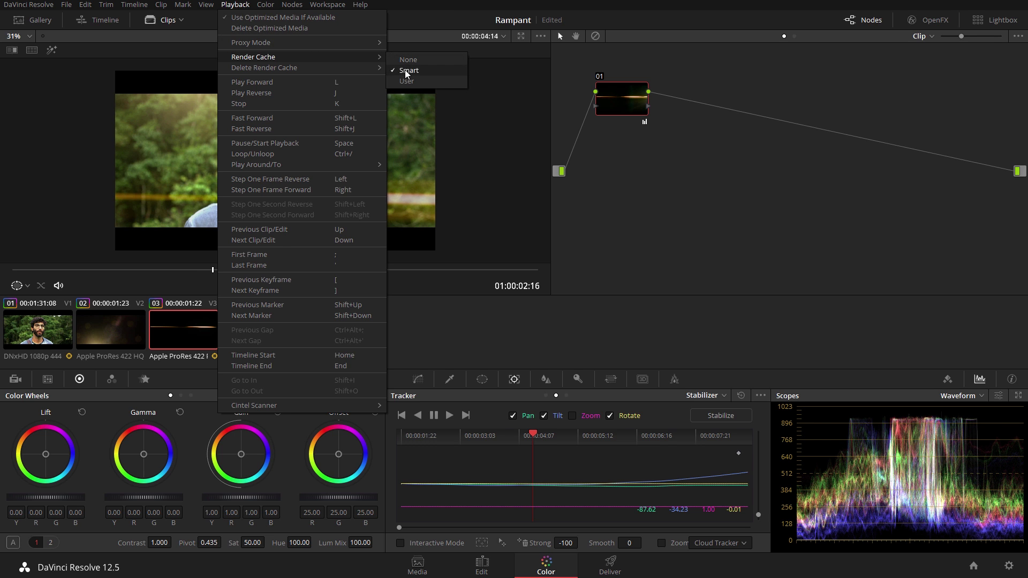
left_click(450, 350)
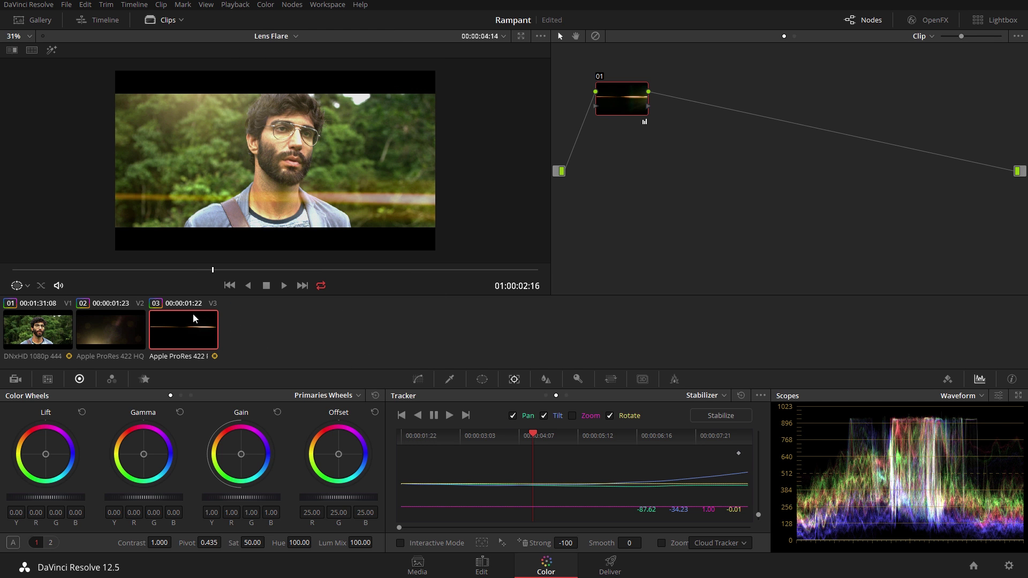
left_click(278, 288)
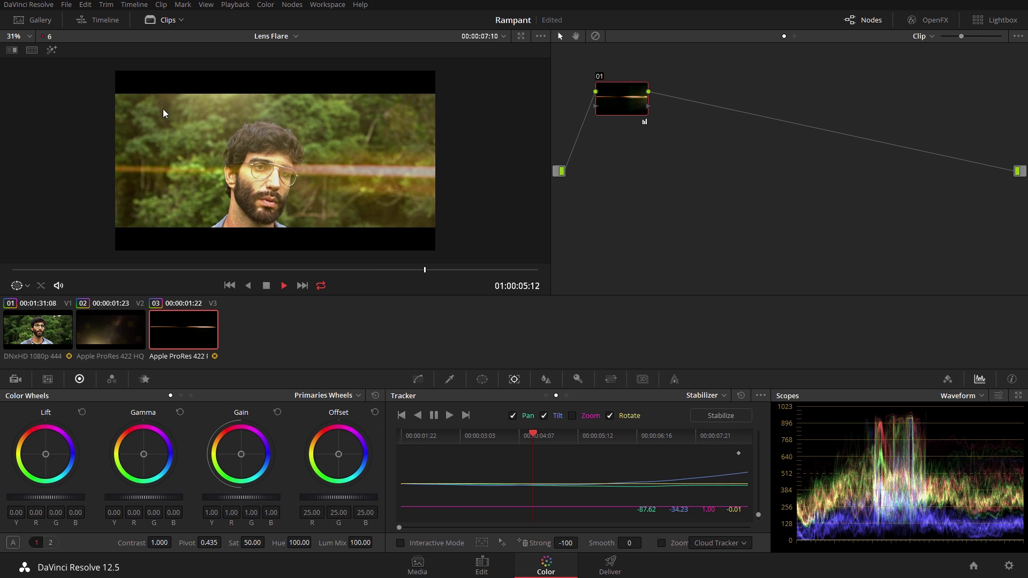
Step: Look at the tracks in the Color page timeline, hide it again and play the composite
left_click(97, 20)
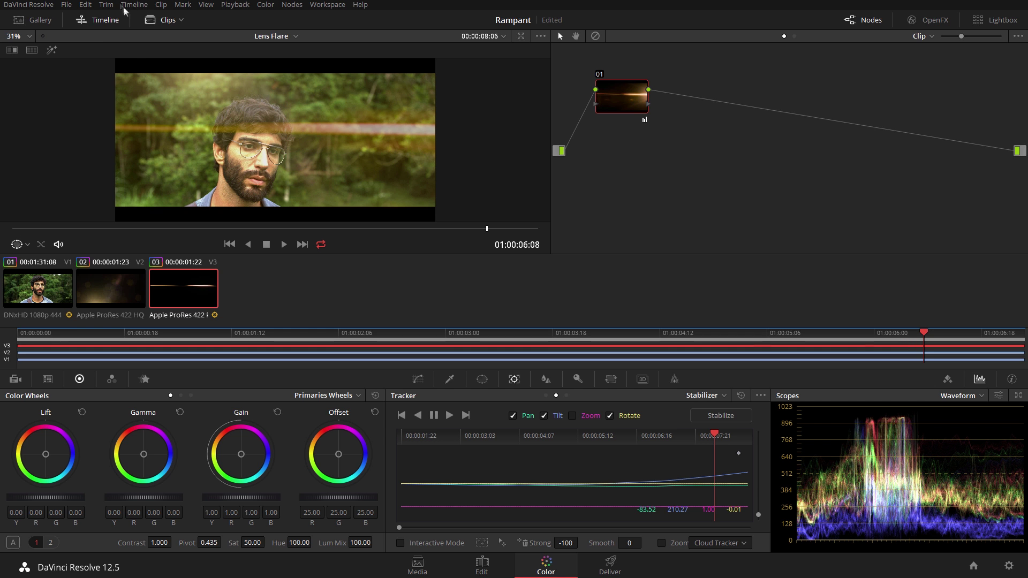
left_click(109, 21)
key("space")
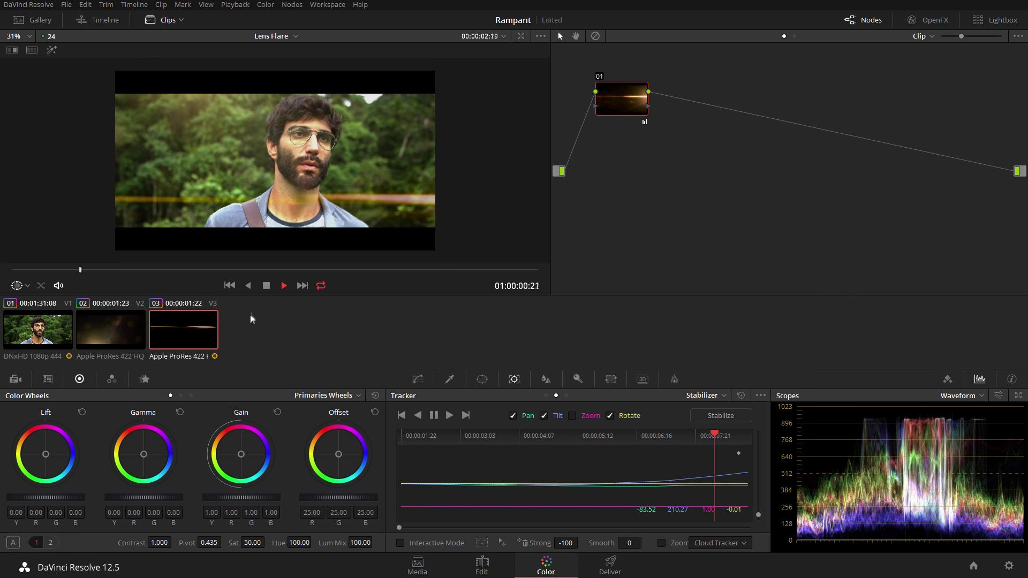
Step: Hide the clip thumbnails and enlarge the viewer to full width while playing the composite
left_click(266, 285)
left_click(163, 25)
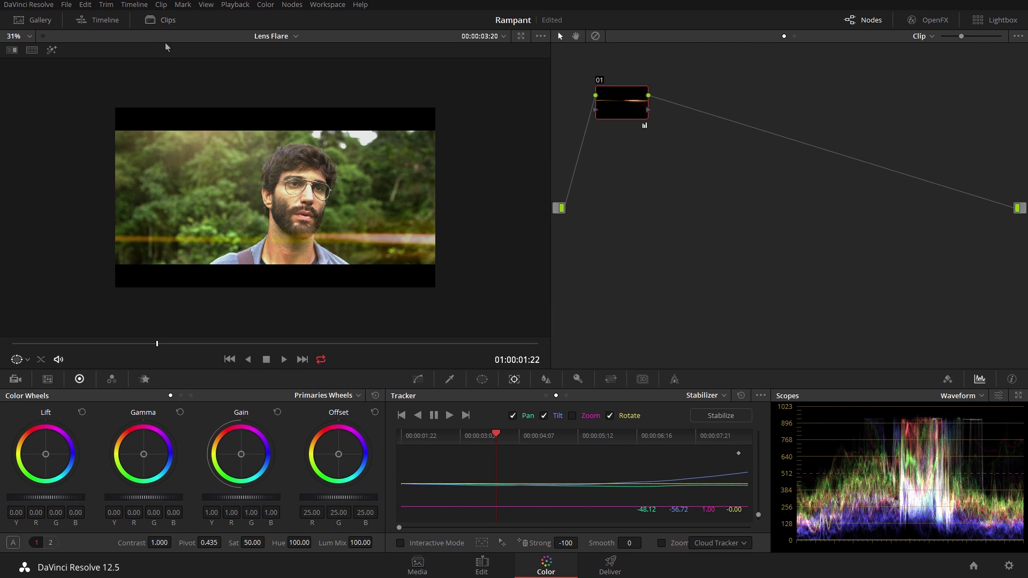
left_click(284, 360)
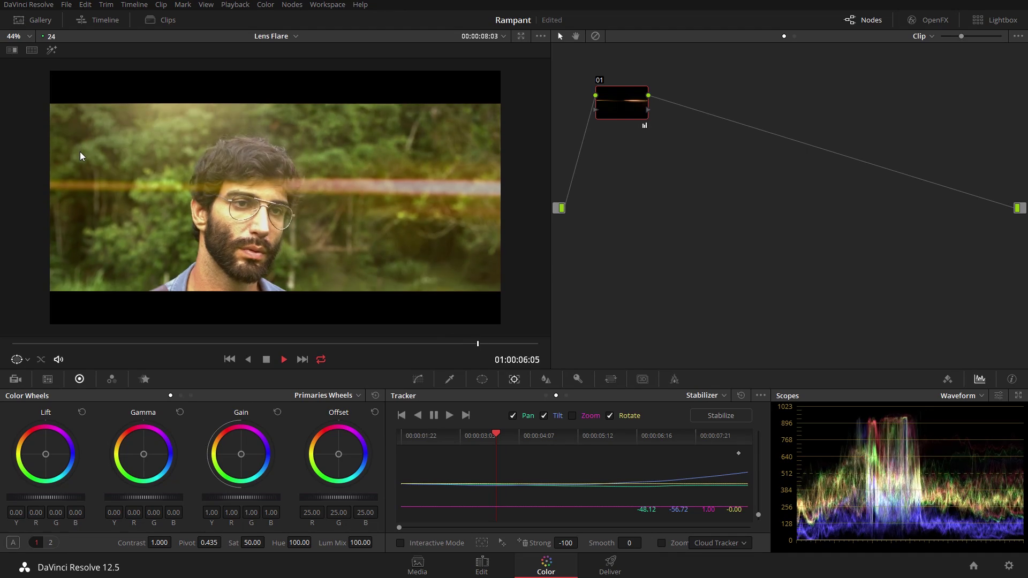
key("alt+f")
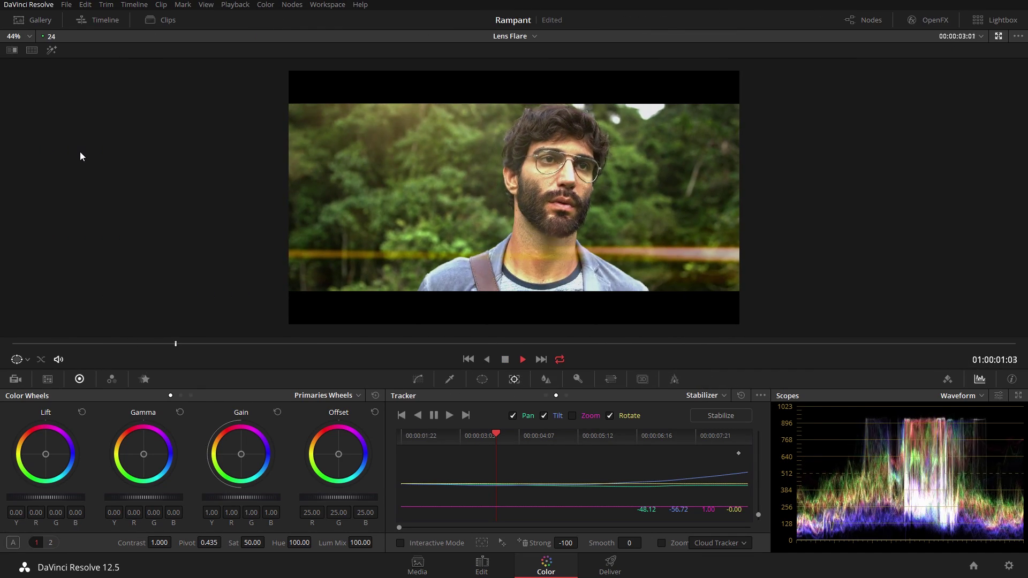